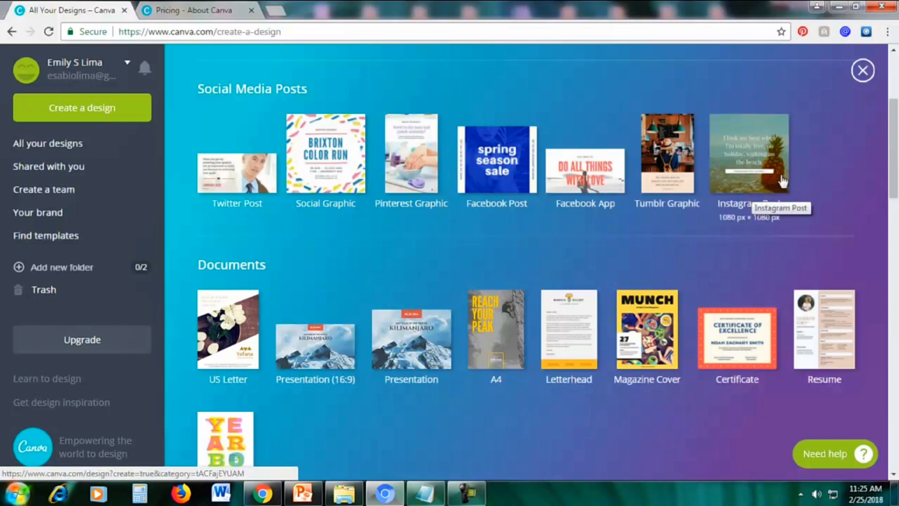
Review the available design types, from Social Media Posts and Documents through Marketing Materials and Events to Ads
{"action": "left_click_drag", "start_coordinate": [894, 158], "coordinate": [896, 188]}
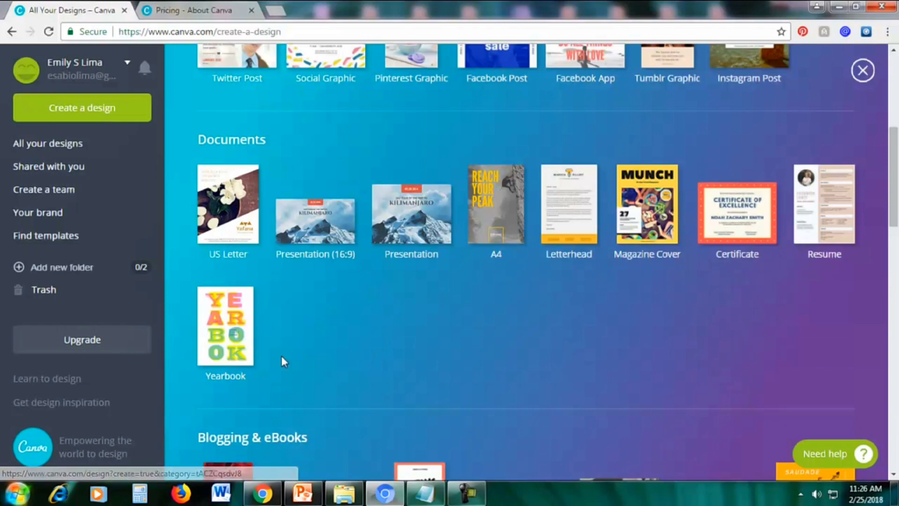
{"action": "scroll", "coordinate": [283, 360], "scroll_direction": "down", "scroll_amount": 7}
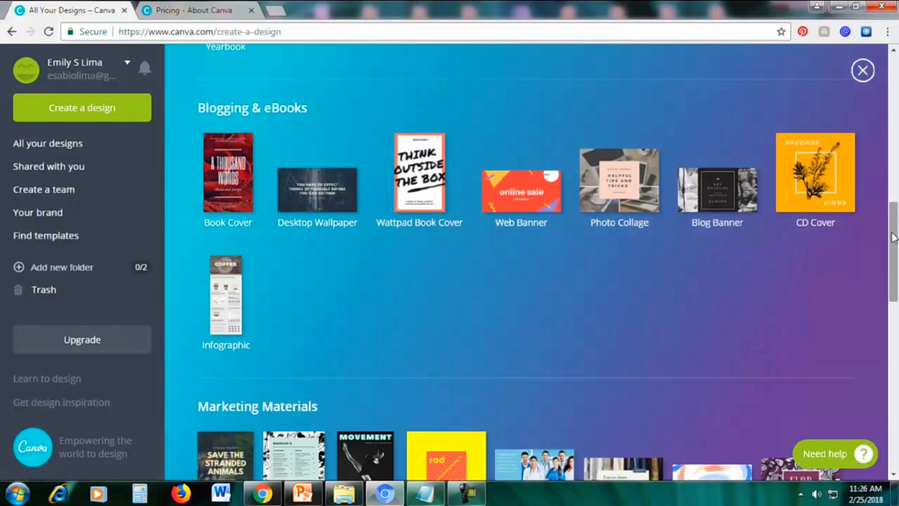
{"action": "left_click_drag", "start_coordinate": [892, 258], "coordinate": [893, 327]}
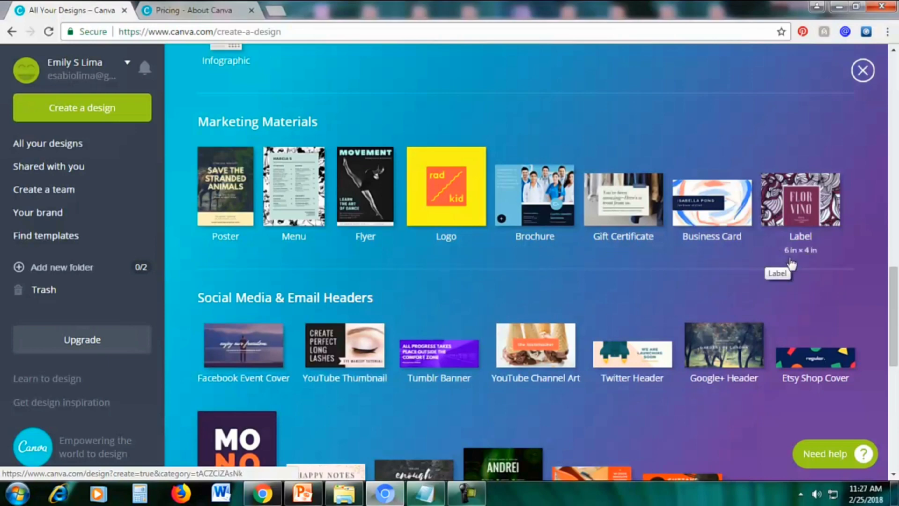
{"action": "scroll", "coordinate": [895, 336], "scroll_direction": "down", "scroll_amount": 1}
{"action": "scroll", "coordinate": [896, 336], "scroll_direction": "down", "scroll_amount": 3}
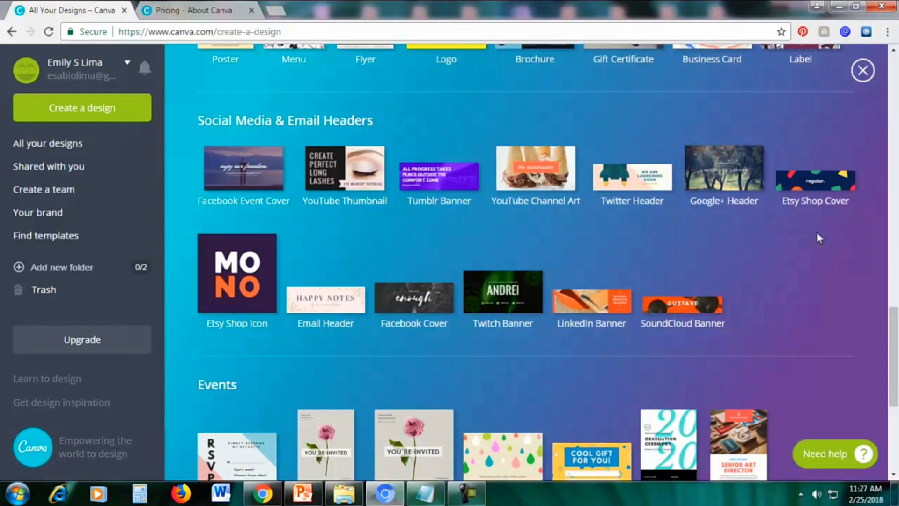
{"action": "scroll", "coordinate": [818, 241], "scroll_direction": "down", "scroll_amount": 5}
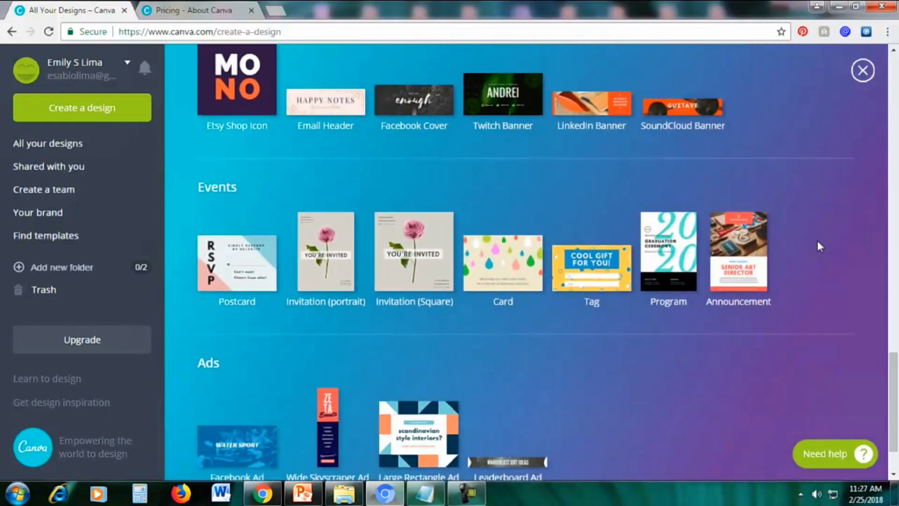
{"action": "scroll", "coordinate": [819, 244], "scroll_direction": "down", "scroll_amount": 1}
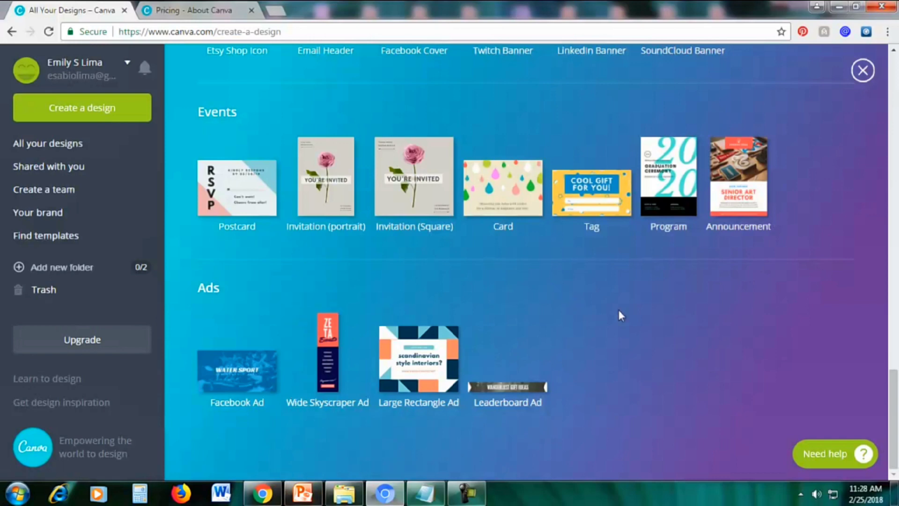
Create a new Social Graphic design from the Social Media Posts category
{"action": "left_click_drag", "start_coordinate": [894, 375], "coordinate": [890, 70]}
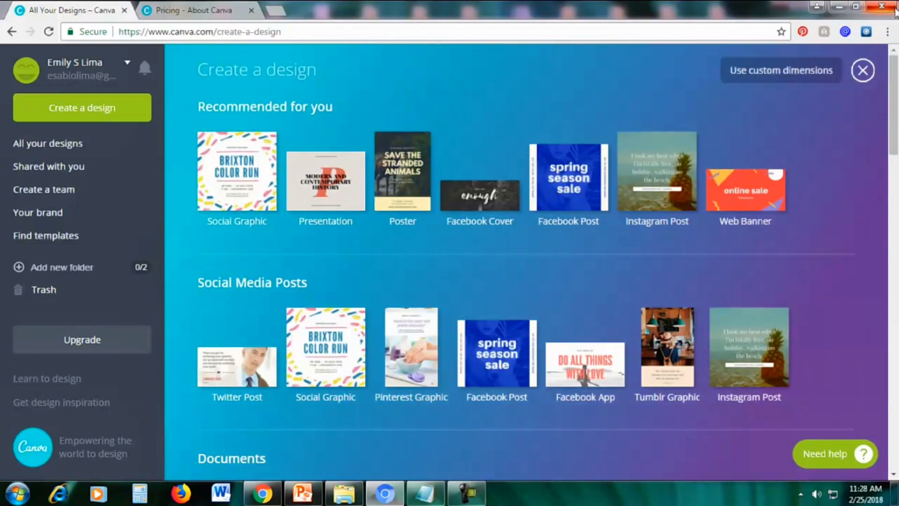
{"action": "left_click_drag", "start_coordinate": [895, 143], "coordinate": [896, 149]}
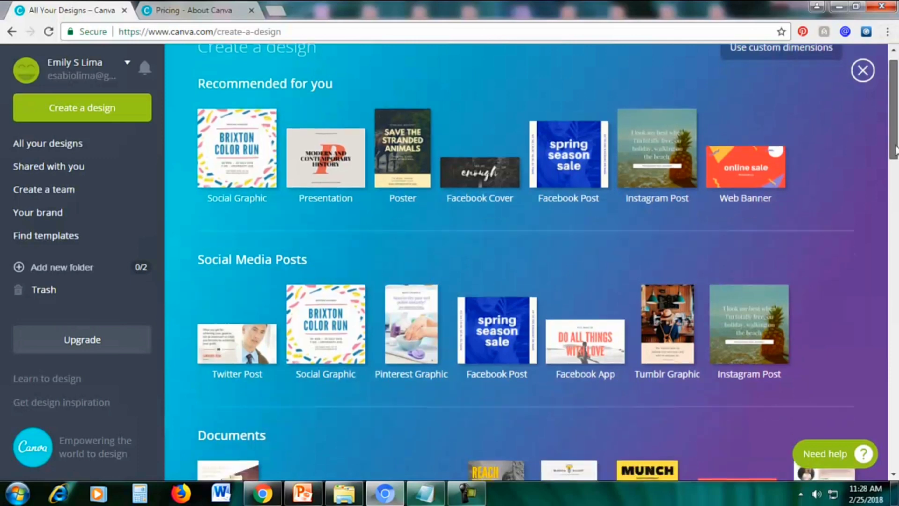
{"action": "scroll", "coordinate": [896, 149], "scroll_direction": "down", "scroll_amount": 2}
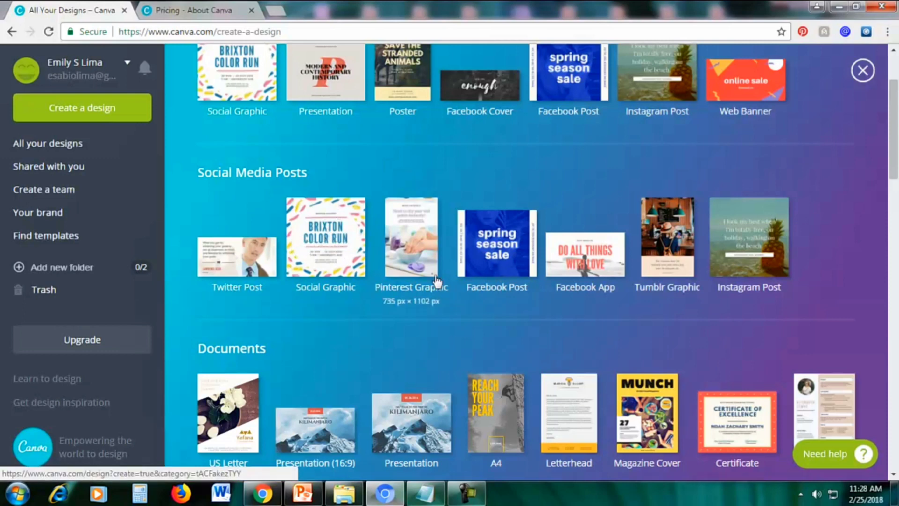
{"action": "left_click_drag", "start_coordinate": [894, 164], "coordinate": [894, 175]}
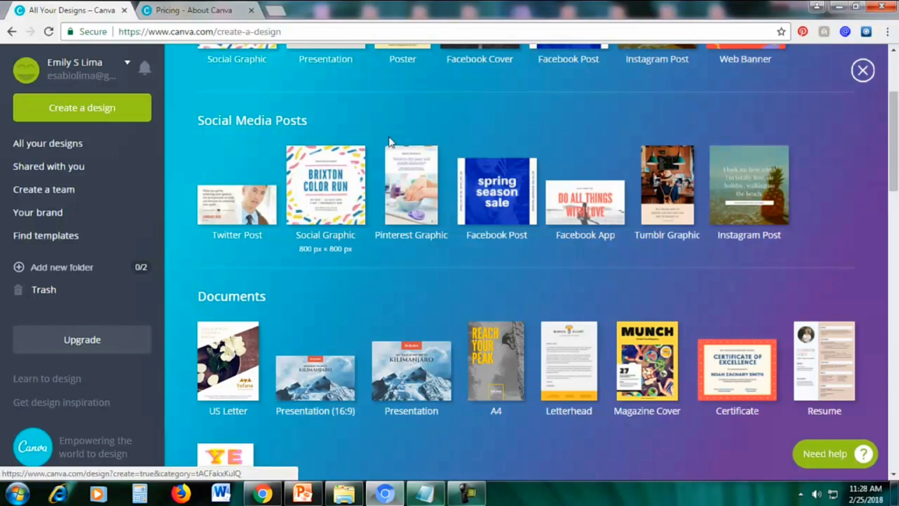
{"action": "left_click", "coordinate": [326, 205]}
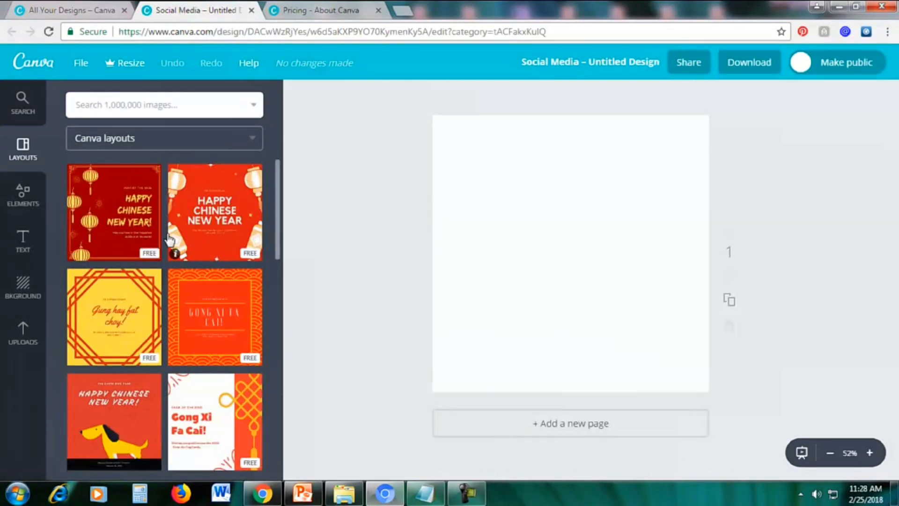
Find the free dark blue "Today I am golden" layout among the Canva layouts and apply it to the blank page
{"action": "scroll", "coordinate": [166, 239], "scroll_direction": "down", "scroll_amount": 10}
{"action": "scroll", "coordinate": [164, 243], "scroll_direction": "up", "scroll_amount": 5}
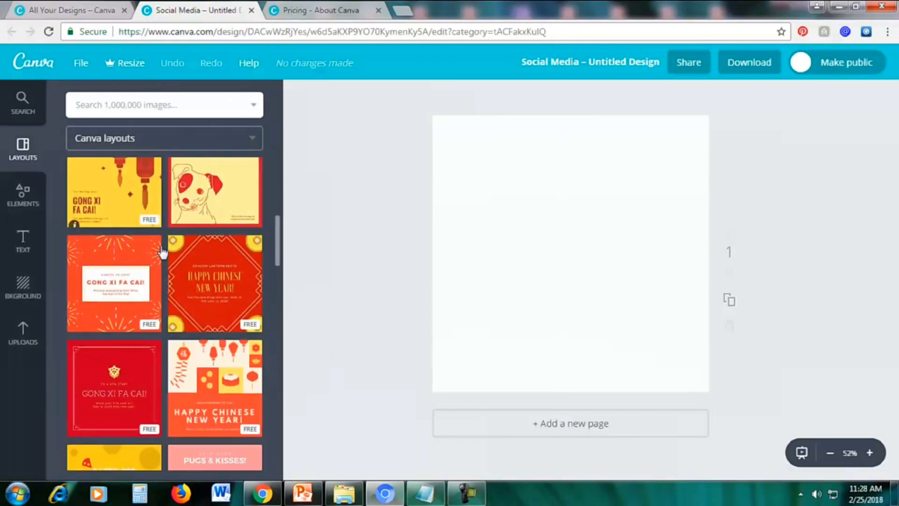
{"action": "scroll", "coordinate": [162, 248], "scroll_direction": "down", "scroll_amount": 10}
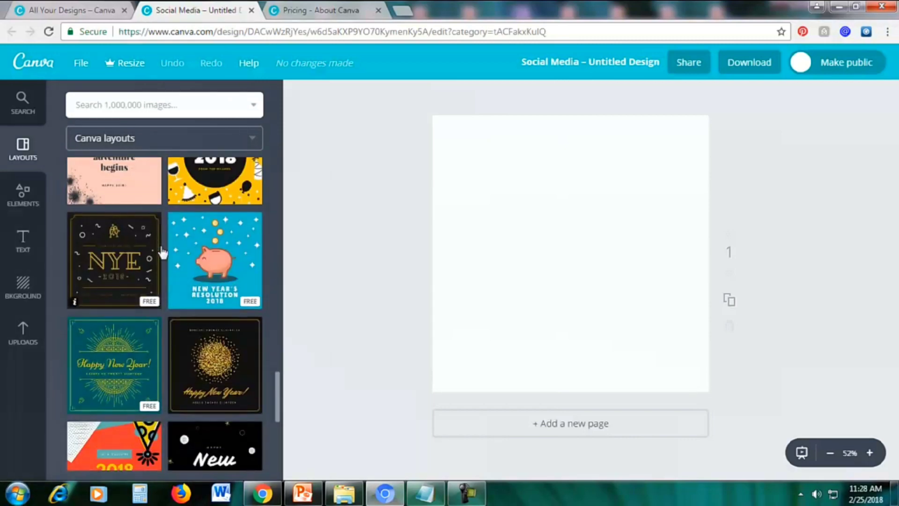
{"action": "scroll", "coordinate": [161, 271], "scroll_direction": "down", "scroll_amount": 5}
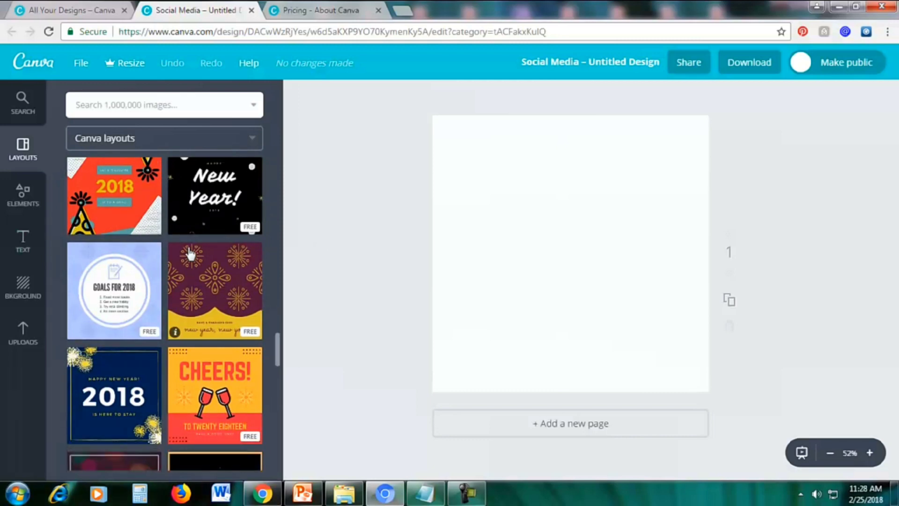
{"action": "scroll", "coordinate": [190, 254], "scroll_direction": "down", "scroll_amount": 4}
{"action": "scroll", "coordinate": [190, 254], "scroll_direction": "down", "scroll_amount": 5}
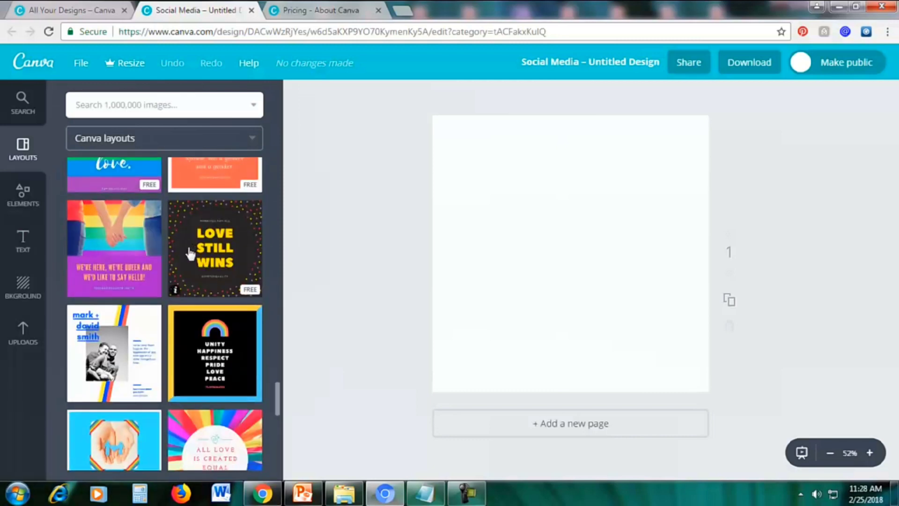
{"action": "scroll", "coordinate": [190, 254], "scroll_direction": "down", "scroll_amount": 5}
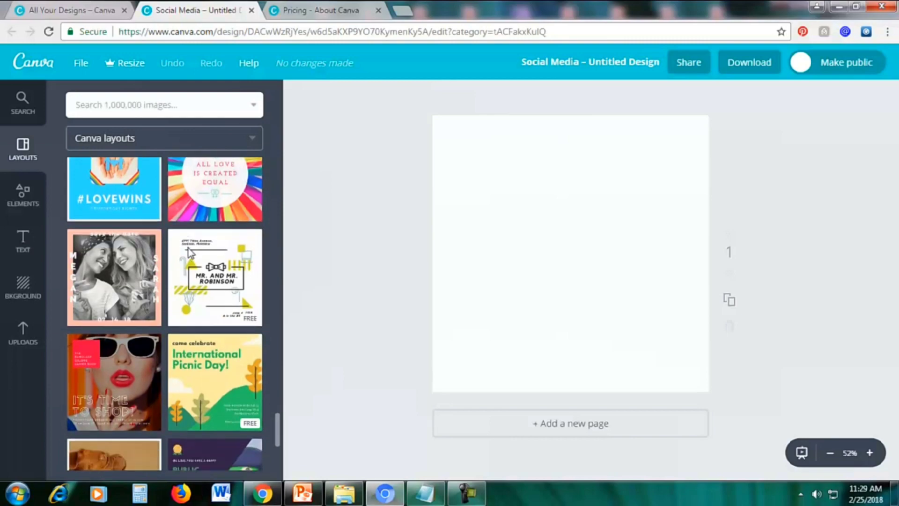
{"action": "scroll", "coordinate": [189, 253], "scroll_direction": "down", "scroll_amount": 8}
{"action": "scroll", "coordinate": [190, 254], "scroll_direction": "down", "scroll_amount": 4}
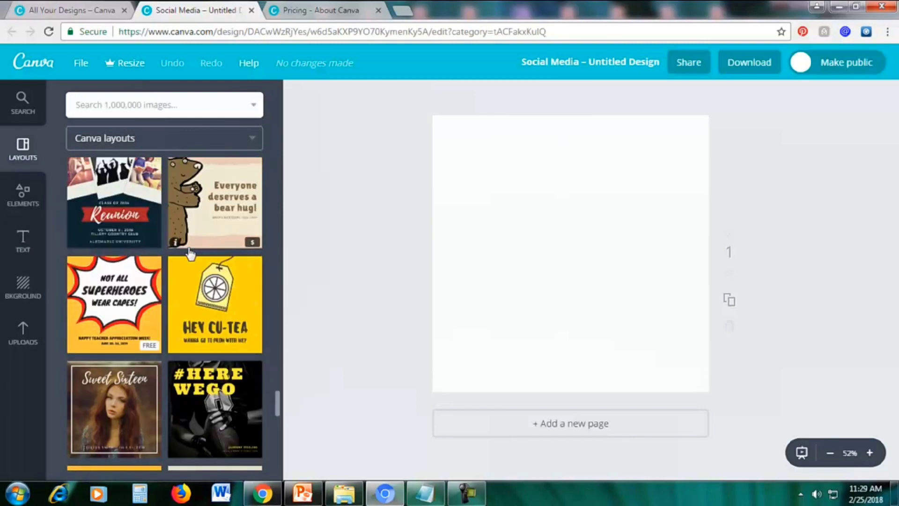
{"action": "scroll", "coordinate": [190, 253], "scroll_direction": "down", "scroll_amount": 12}
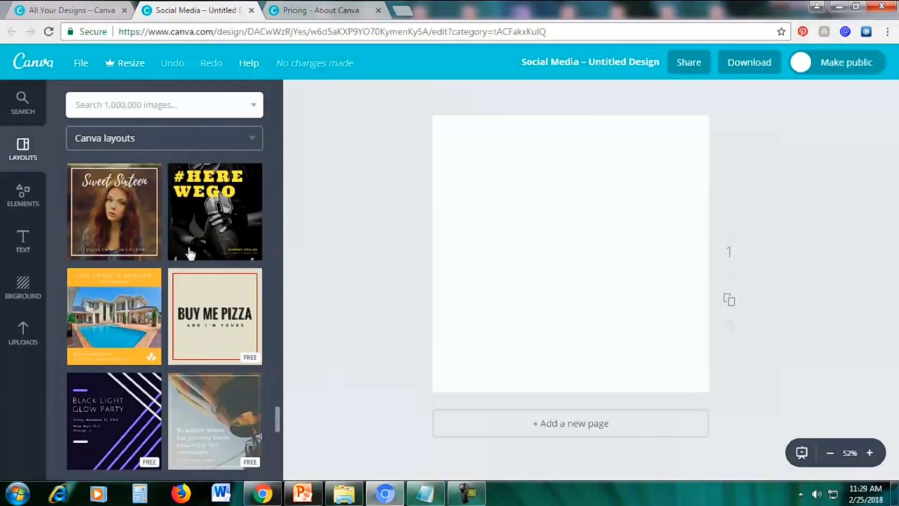
{"action": "scroll", "coordinate": [190, 253], "scroll_direction": "down", "scroll_amount": 5}
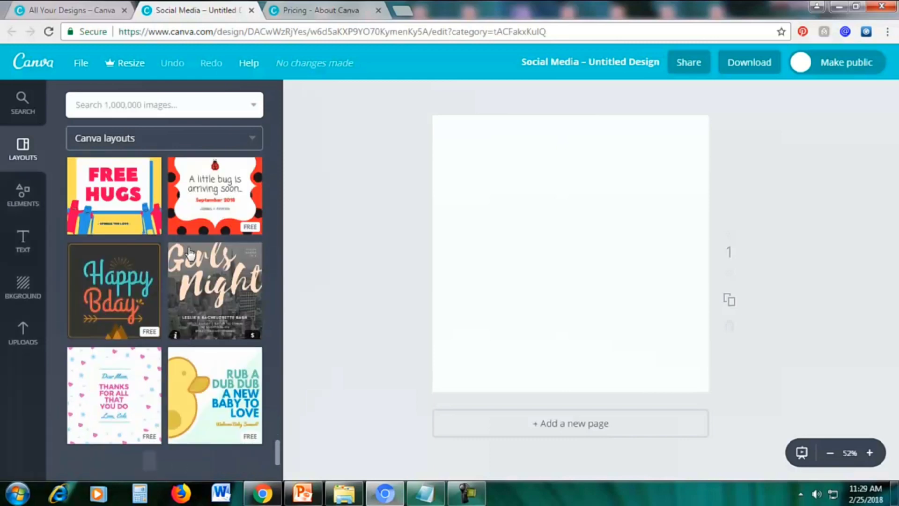
{"action": "scroll", "coordinate": [190, 254], "scroll_direction": "down", "scroll_amount": 13}
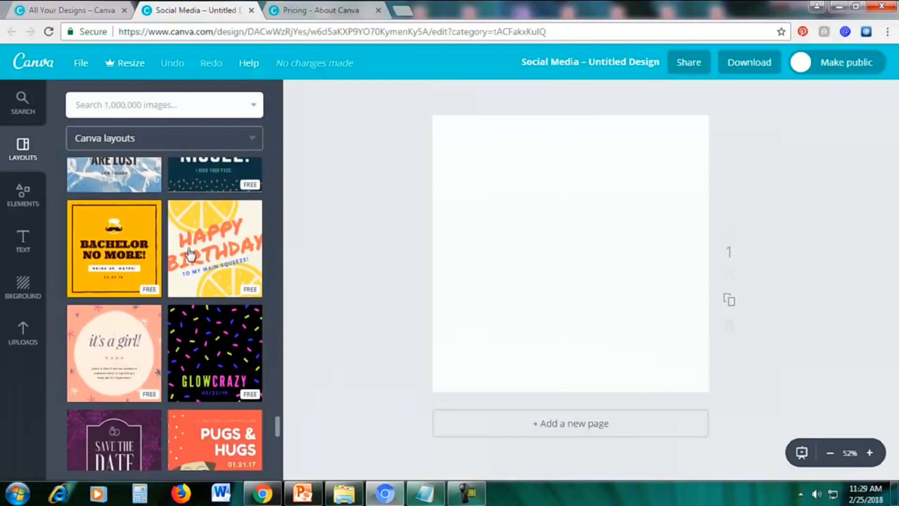
{"action": "scroll", "coordinate": [206, 293], "scroll_direction": "down", "scroll_amount": 7}
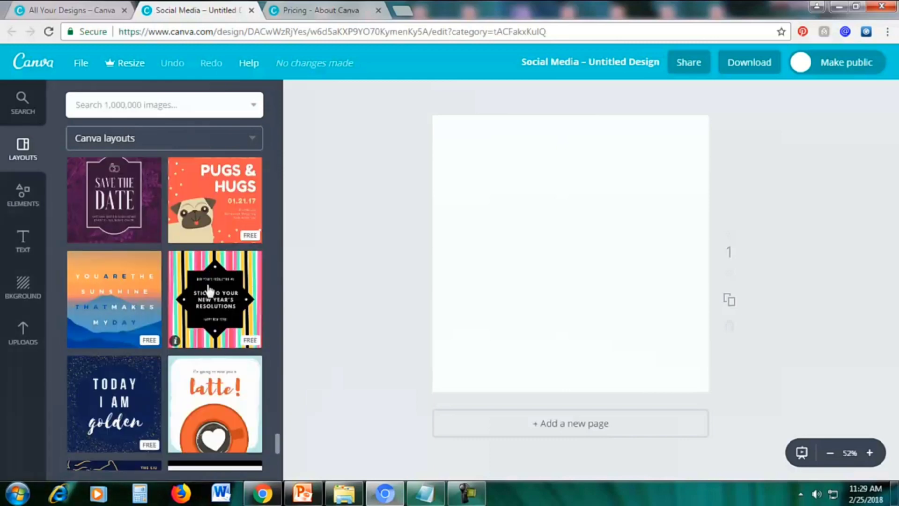
{"action": "scroll", "coordinate": [202, 272], "scroll_direction": "down", "scroll_amount": 5}
{"action": "scroll", "coordinate": [153, 267], "scroll_direction": "up", "scroll_amount": 2}
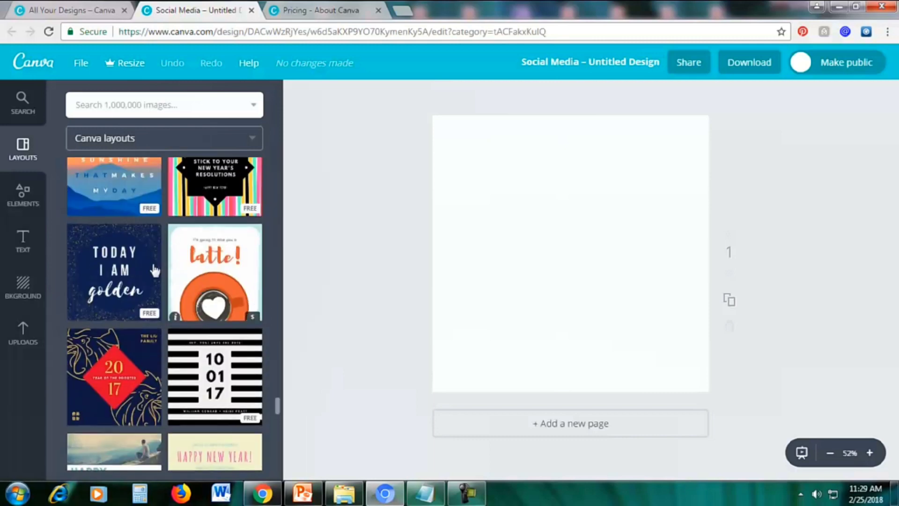
{"action": "left_click", "coordinate": [125, 270]}
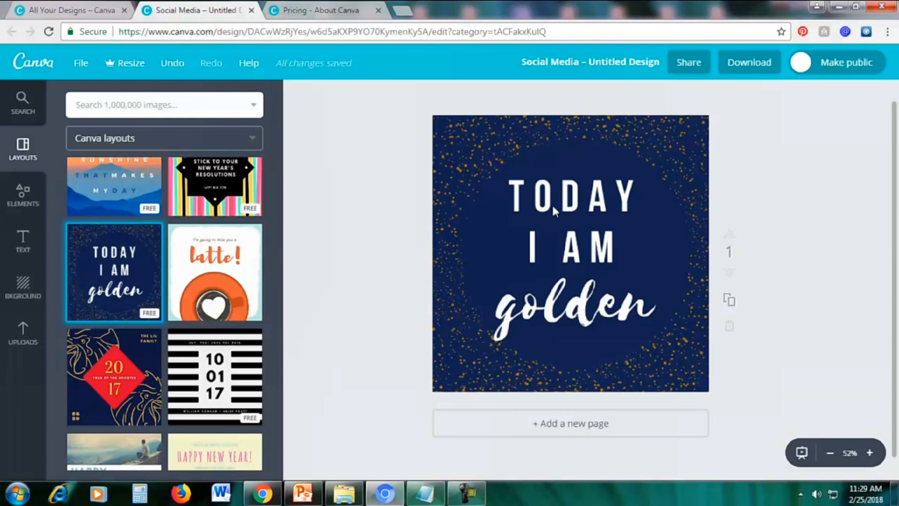
Replace the "Today I am" text with the quote "Life is a beautiful struggle" copied from the Notepad list
{"action": "double_click", "coordinate": [594, 208]}
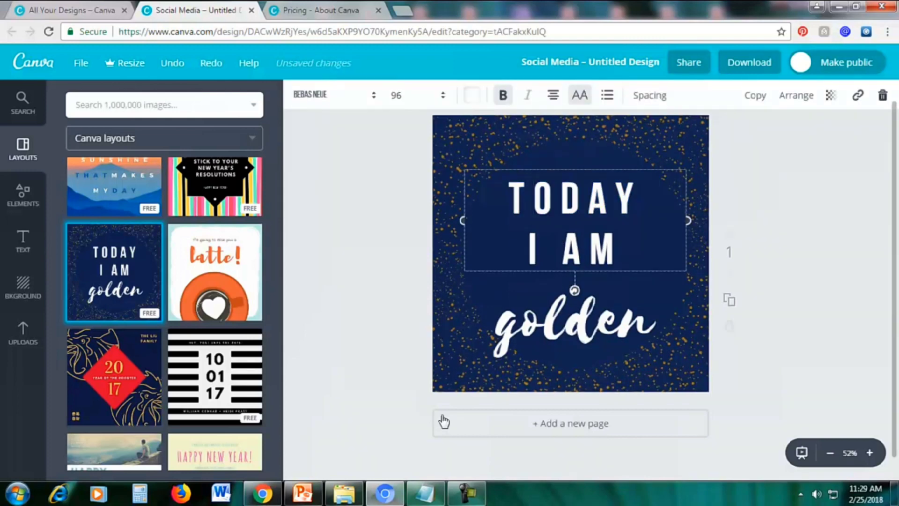
{"action": "left_click", "coordinate": [424, 499]}
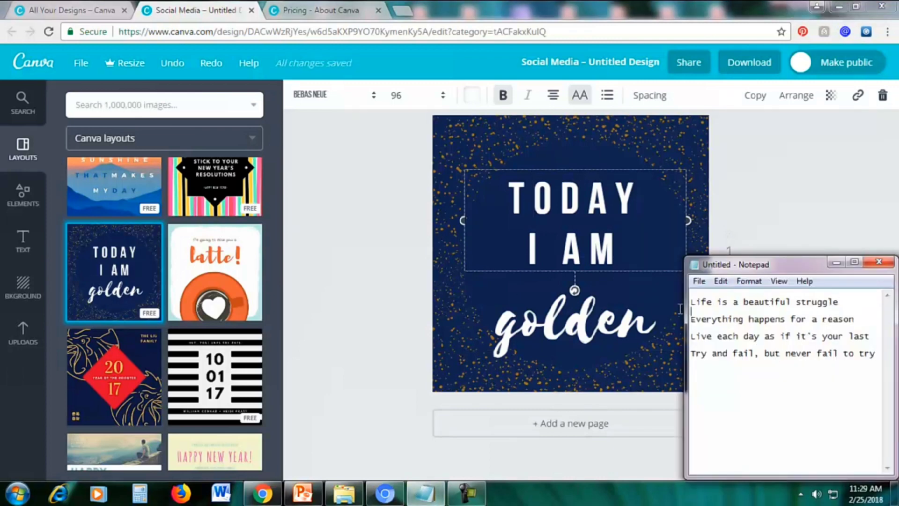
{"action": "left_click_drag", "start_coordinate": [688, 303], "coordinate": [839, 303]}
{"action": "right_click", "coordinate": [713, 303]}
{"action": "left_click", "coordinate": [742, 162]}
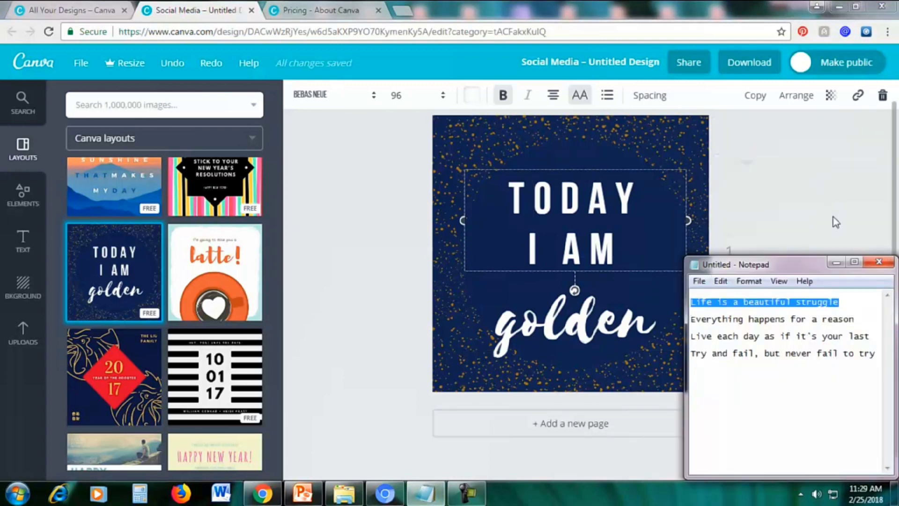
{"action": "left_click", "coordinate": [837, 262]}
{"action": "left_click_drag", "start_coordinate": [623, 252], "coordinate": [492, 194]}
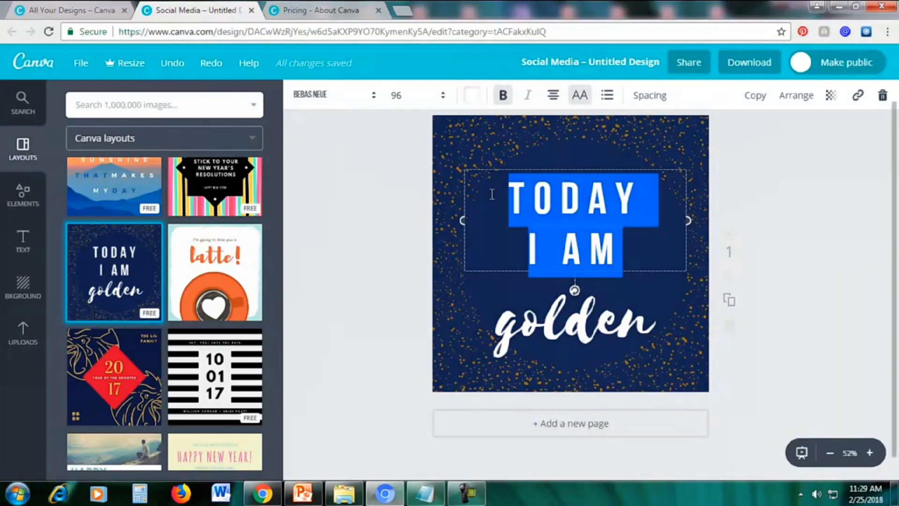
{"action": "key", "text": "ctrl+v"}
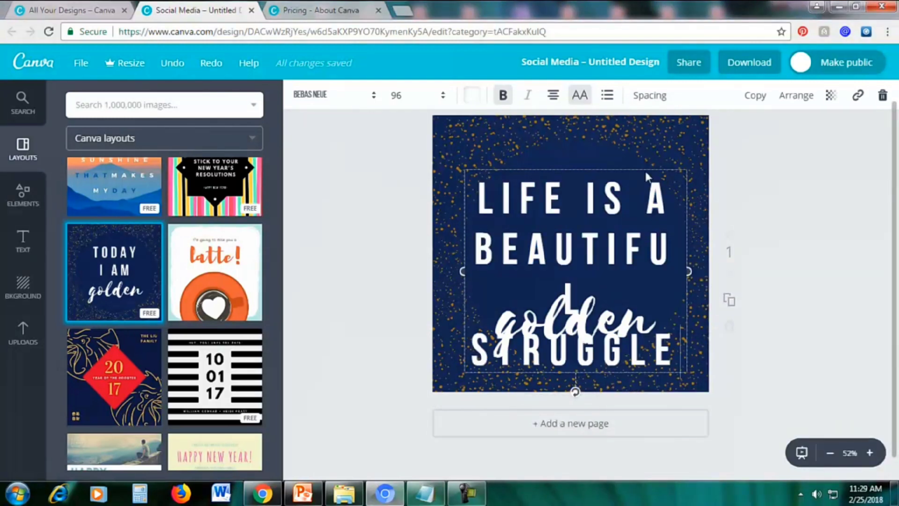
Separate the overlapping texts, delete the "golden" text box, and move the quote back to the middle of the design
{"action": "left_click_drag", "start_coordinate": [649, 147], "coordinate": [691, 88]}
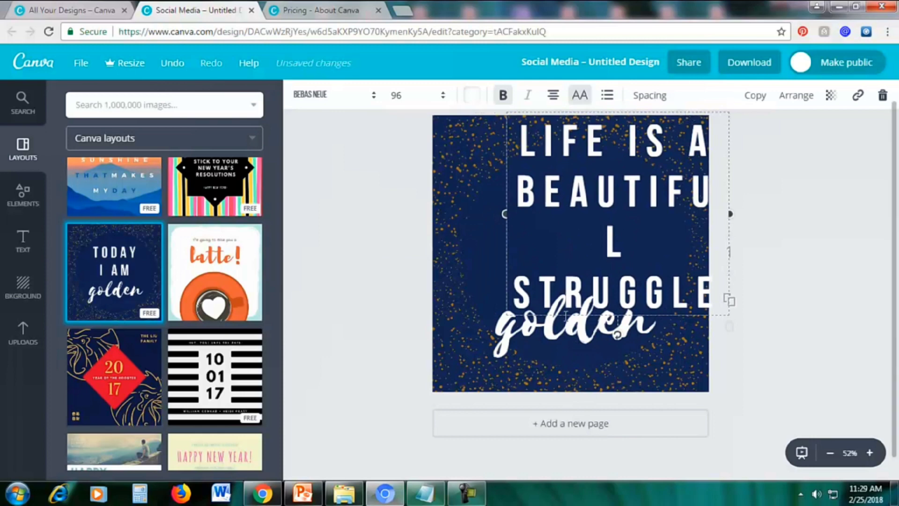
{"action": "left_click_drag", "start_coordinate": [552, 337], "coordinate": [519, 371]}
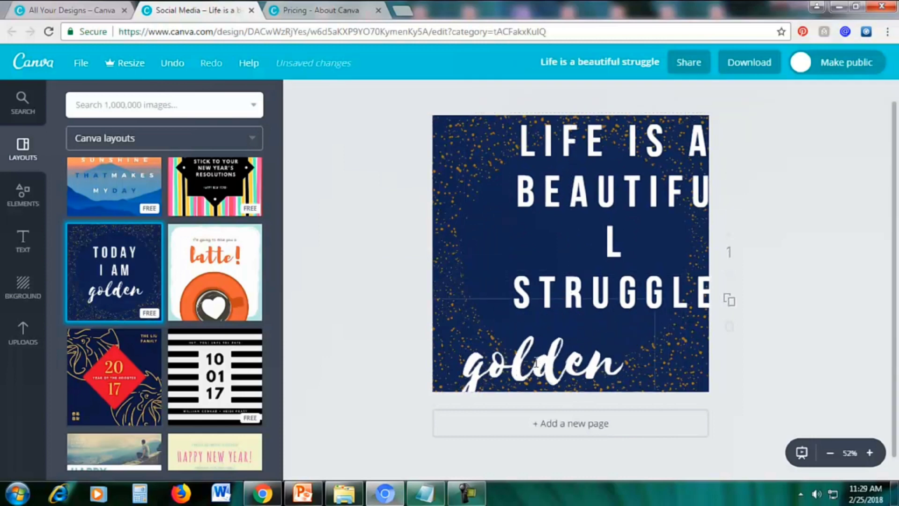
{"action": "double_click", "coordinate": [536, 363]}
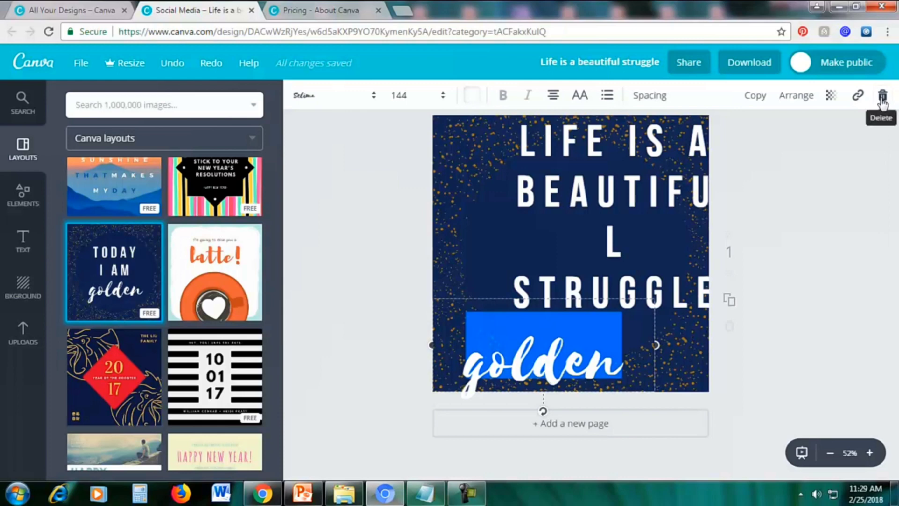
{"action": "left_click", "coordinate": [883, 98]}
{"action": "left_click_drag", "start_coordinate": [605, 204], "coordinate": [580, 223]}
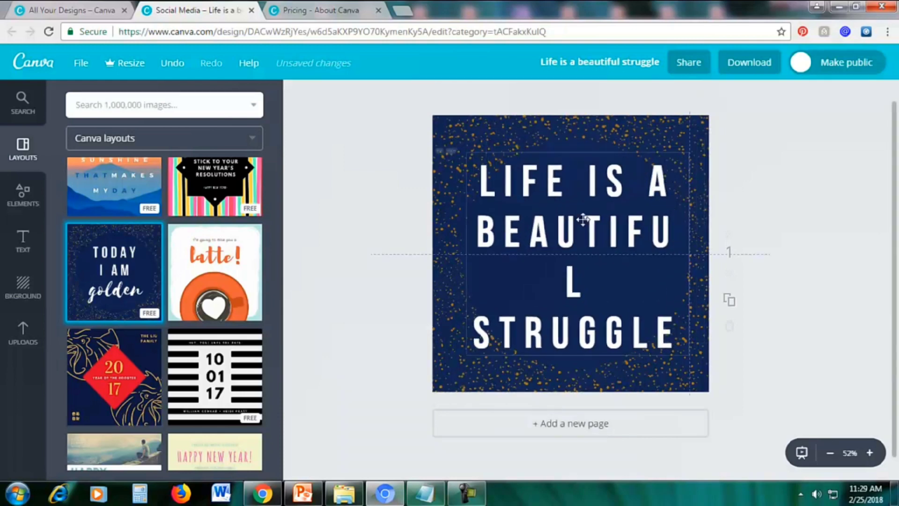
Set the whole quote's font size to 72 and move the text box back to the middle of the design
{"action": "left_click", "coordinate": [586, 241]}
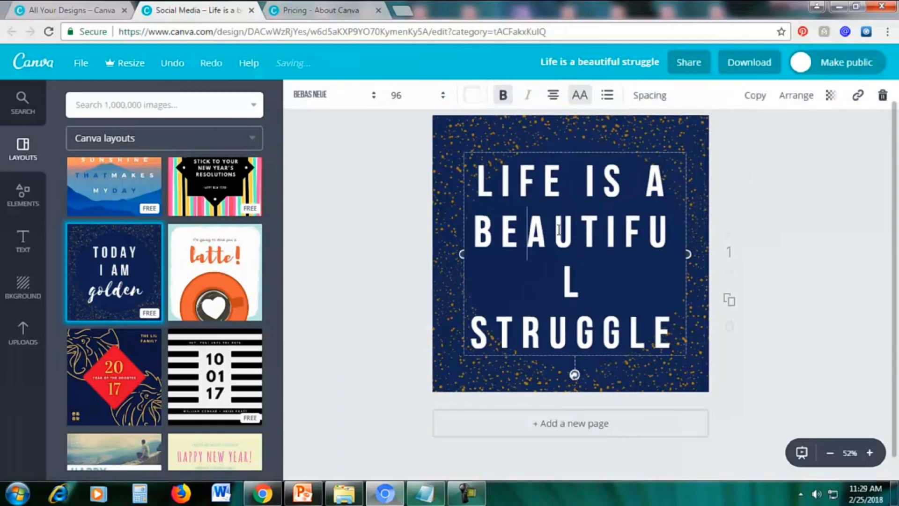
{"action": "left_click_drag", "start_coordinate": [479, 177], "coordinate": [678, 339]}
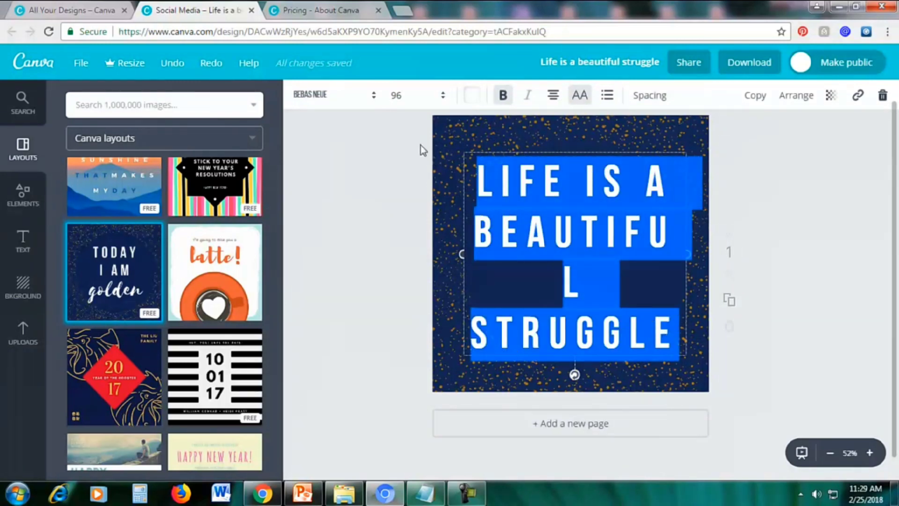
{"action": "left_click", "coordinate": [404, 96]}
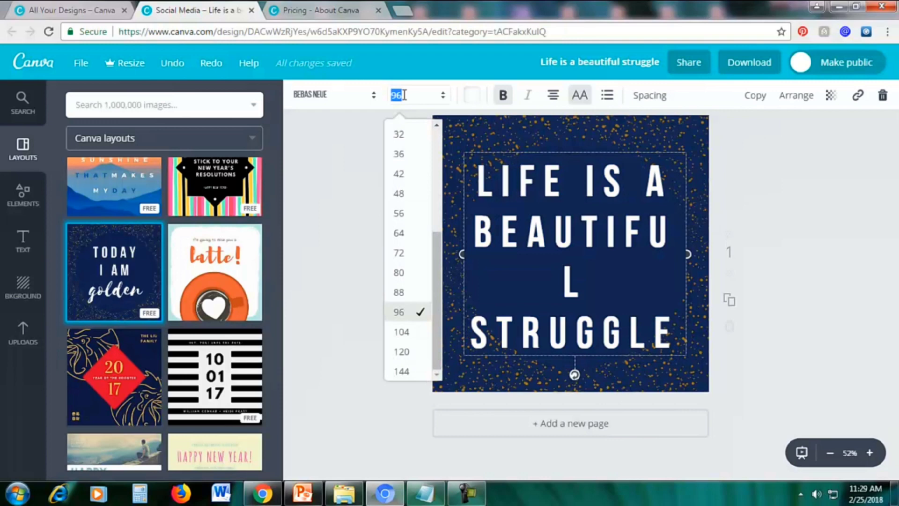
{"action": "left_click", "coordinate": [412, 256]}
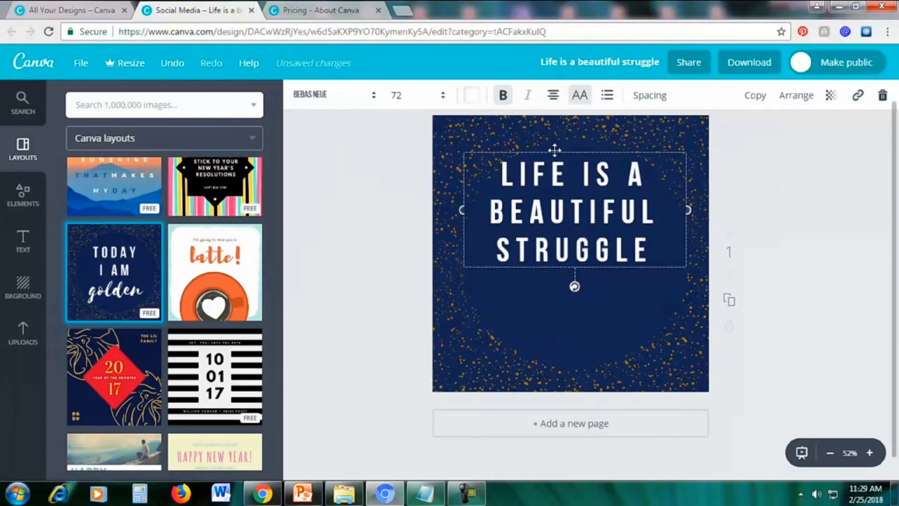
{"action": "left_click_drag", "start_coordinate": [555, 150], "coordinate": [557, 199]}
{"action": "left_click", "coordinate": [861, 191]}
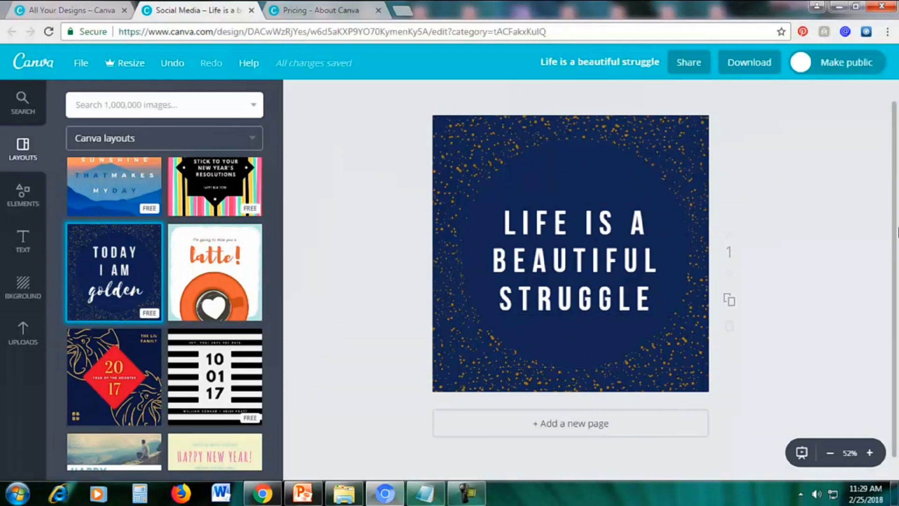
Try yellow and light blue from the default palette on the gold speckle pattern around the quote
{"action": "left_click", "coordinate": [574, 377]}
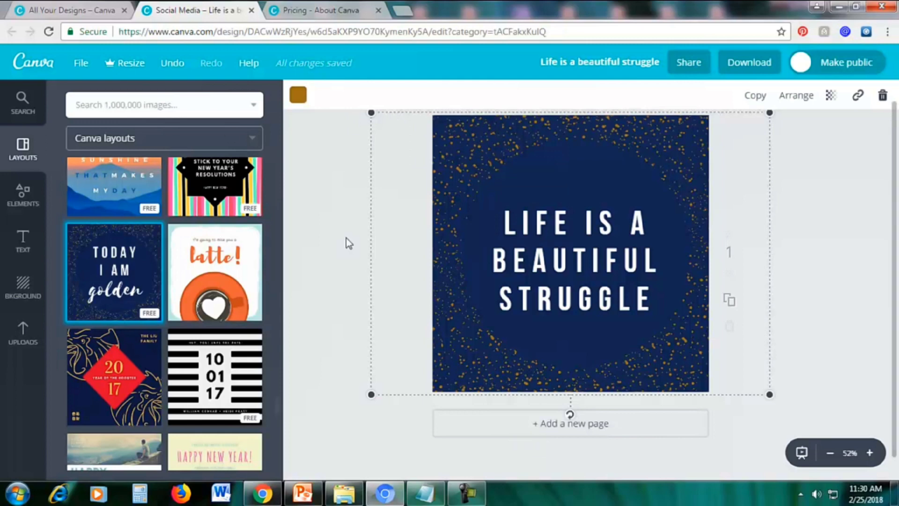
{"action": "left_click", "coordinate": [298, 96]}
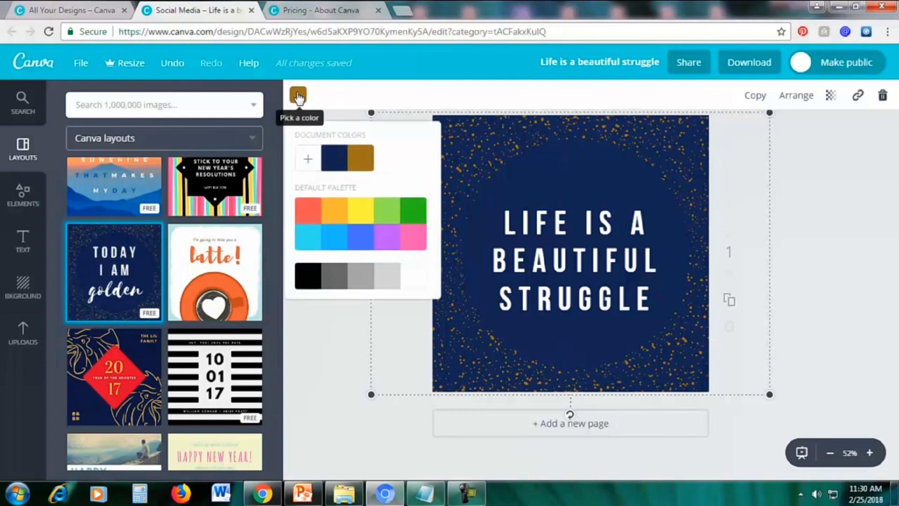
{"action": "left_click", "coordinate": [359, 215]}
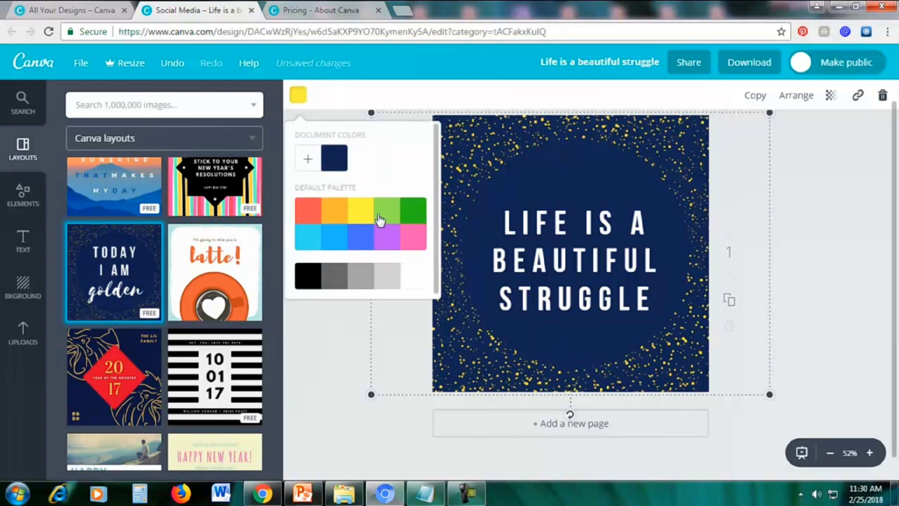
{"action": "left_click", "coordinate": [420, 243]}
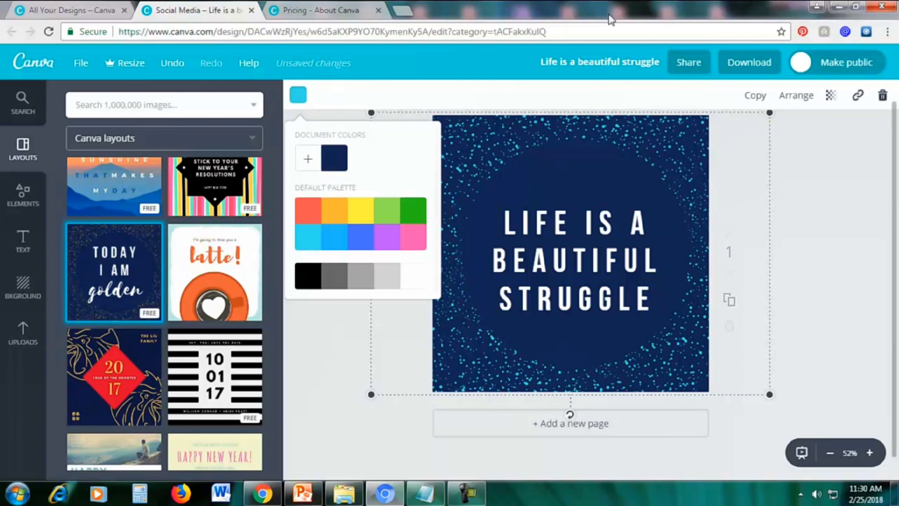
Add a custom light green, bee6af, from the colour wheel as the speckle pattern's colour
{"action": "left_click", "coordinate": [311, 164]}
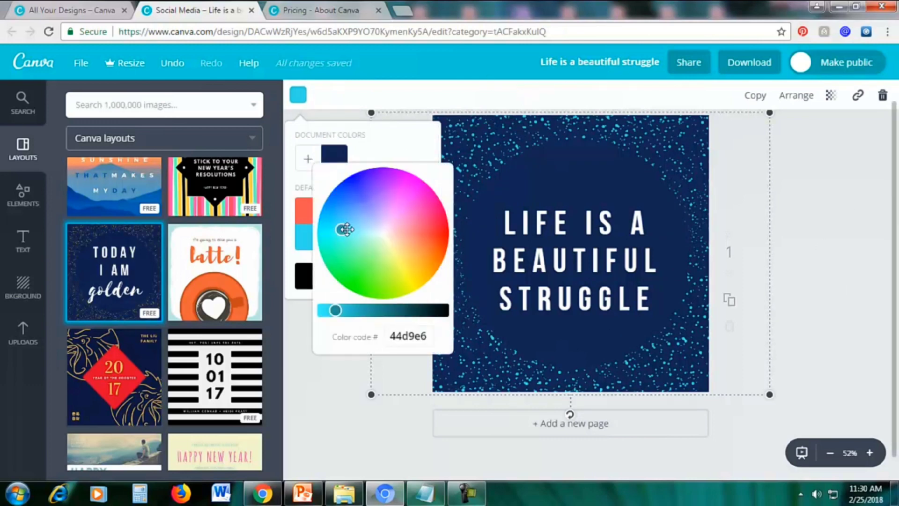
{"action": "left_click_drag", "start_coordinate": [347, 229], "coordinate": [380, 246]}
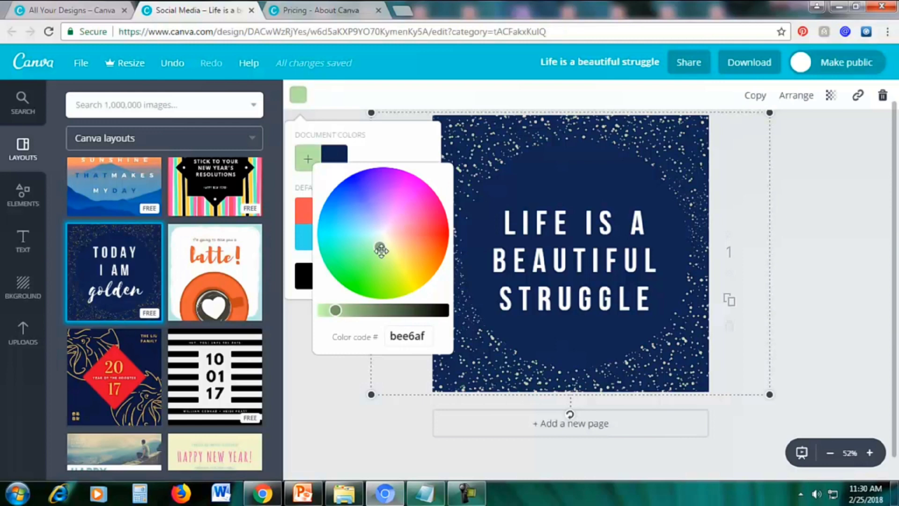
{"action": "left_click", "coordinate": [402, 336]}
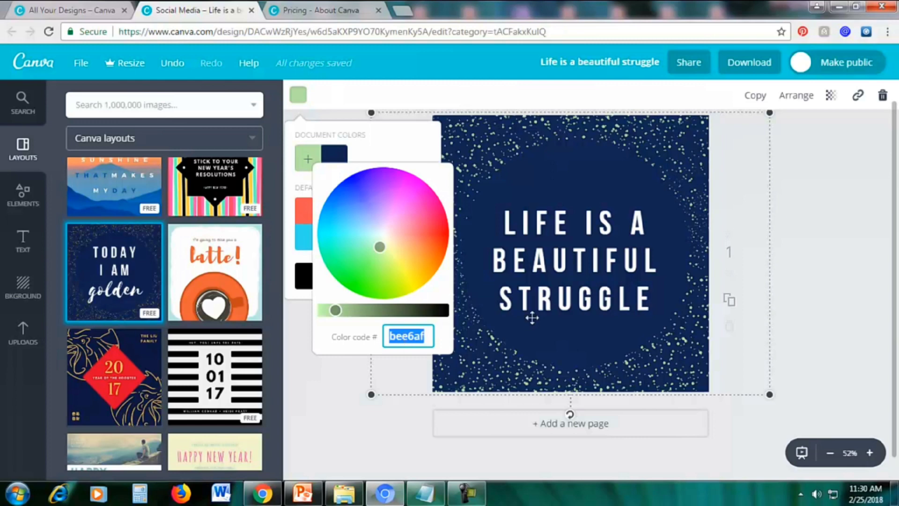
{"action": "left_click", "coordinate": [824, 290]}
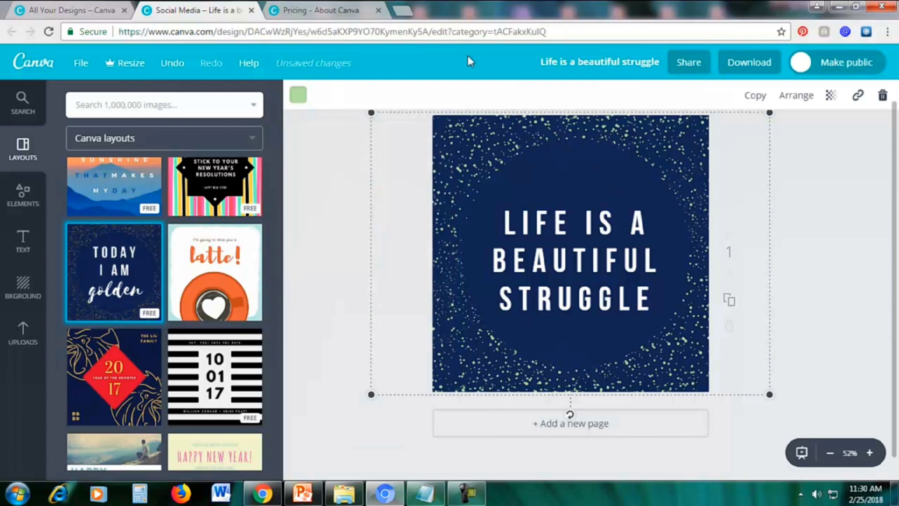
Open Google in a new browser tab and search for "color picker"
{"action": "left_click", "coordinate": [403, 10]}
{"action": "type", "text": "g"}
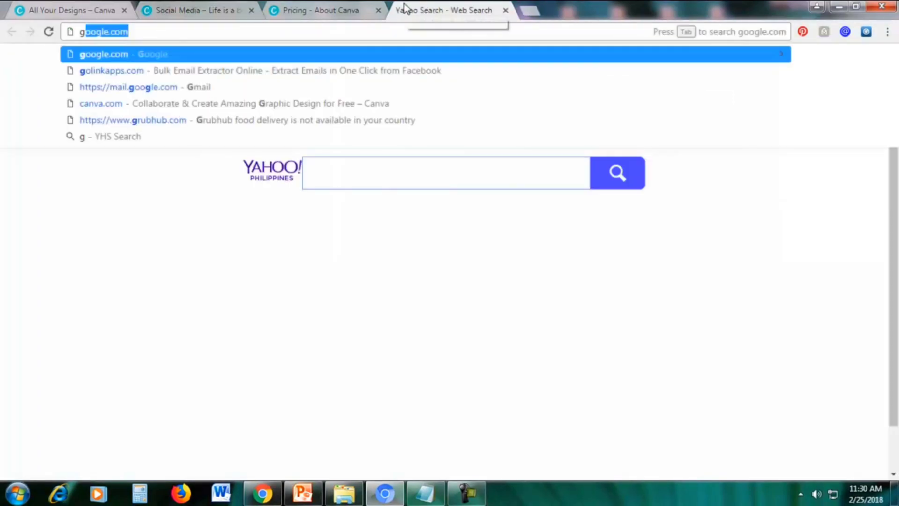
{"action": "key", "text": "Return"}
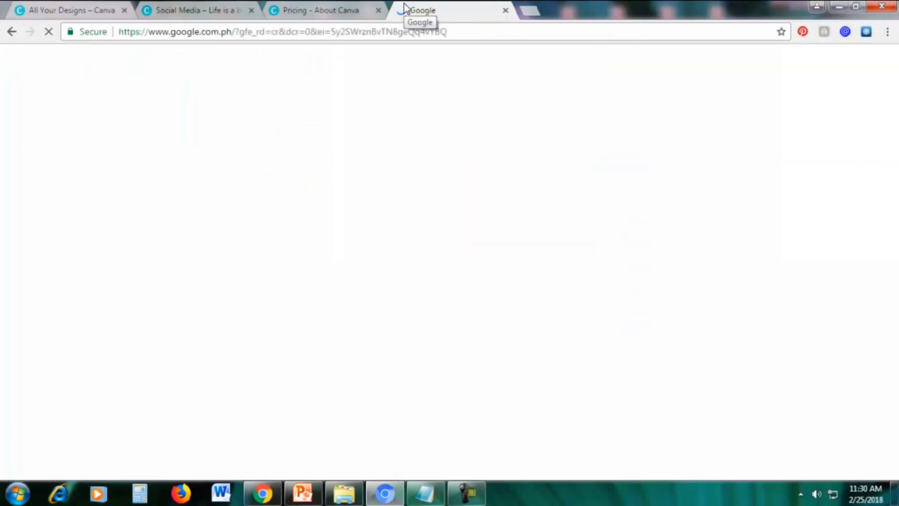
{"action": "type", "text": "col"}
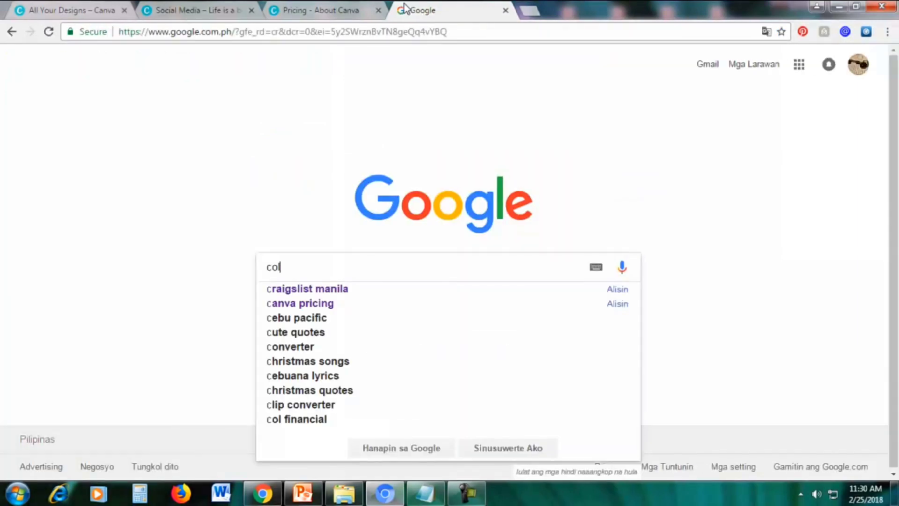
{"action": "type", "text": "or picker"}
{"action": "key", "text": "Return"}
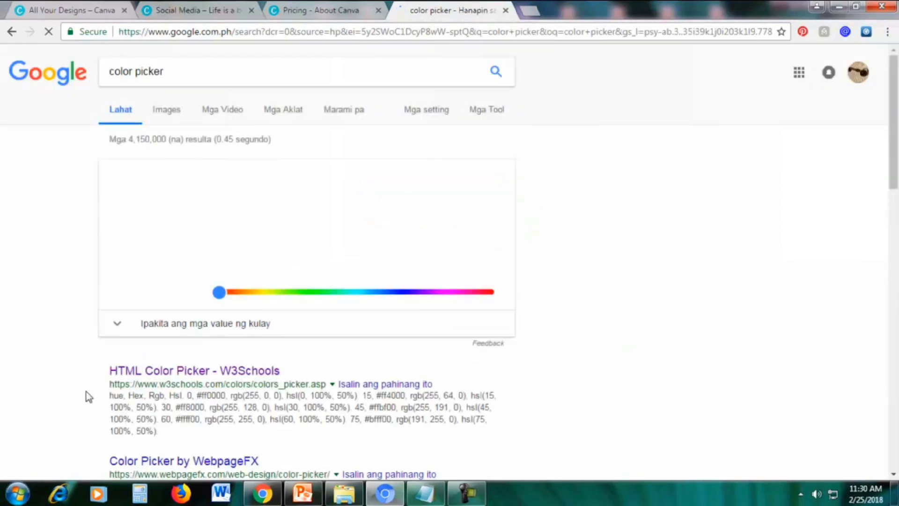
Open the HTML Color Picker page from W3Schools and bring its colour hexagon into view
{"action": "scroll", "coordinate": [620, 263], "scroll_direction": "down", "scroll_amount": 4}
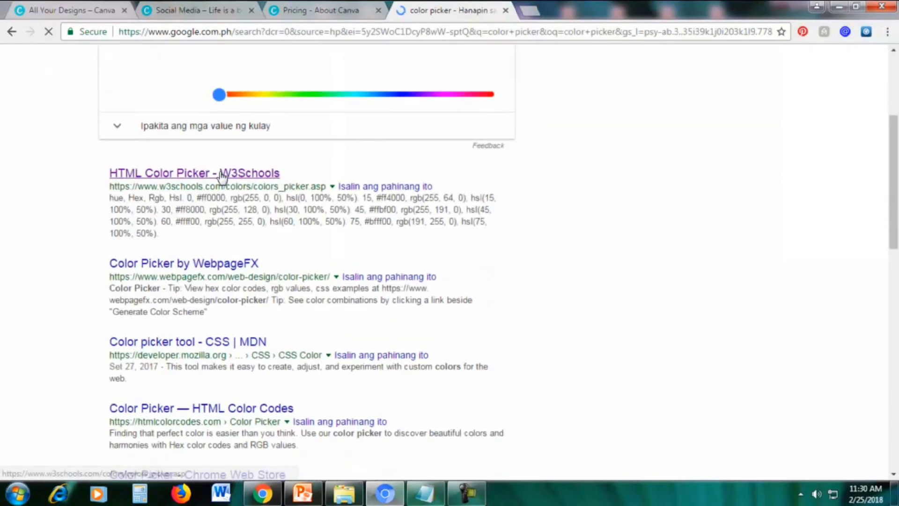
{"action": "scroll", "coordinate": [604, 204], "scroll_direction": "up", "scroll_amount": 3}
{"action": "scroll", "coordinate": [604, 203], "scroll_direction": "up", "scroll_amount": 2}
{"action": "scroll", "coordinate": [53, 276], "scroll_direction": "down", "scroll_amount": 3}
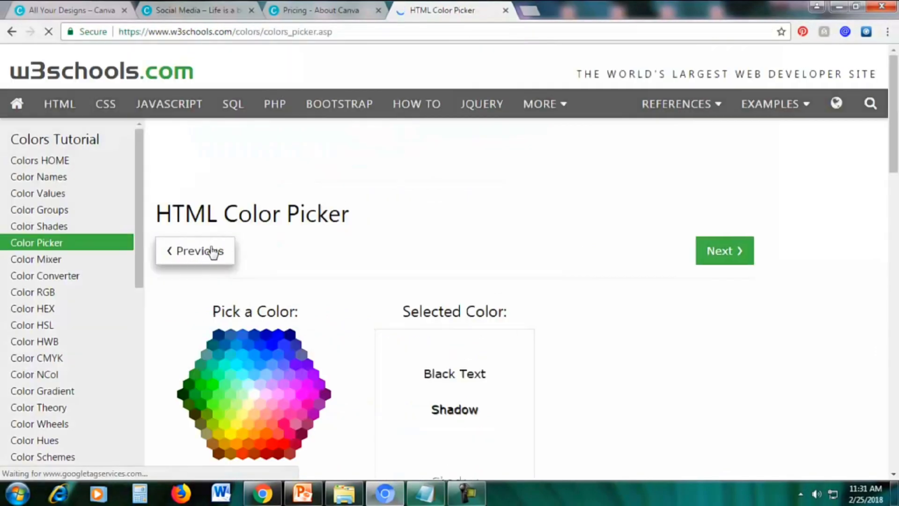
{"action": "scroll", "coordinate": [442, 197], "scroll_direction": "down", "scroll_amount": 3}
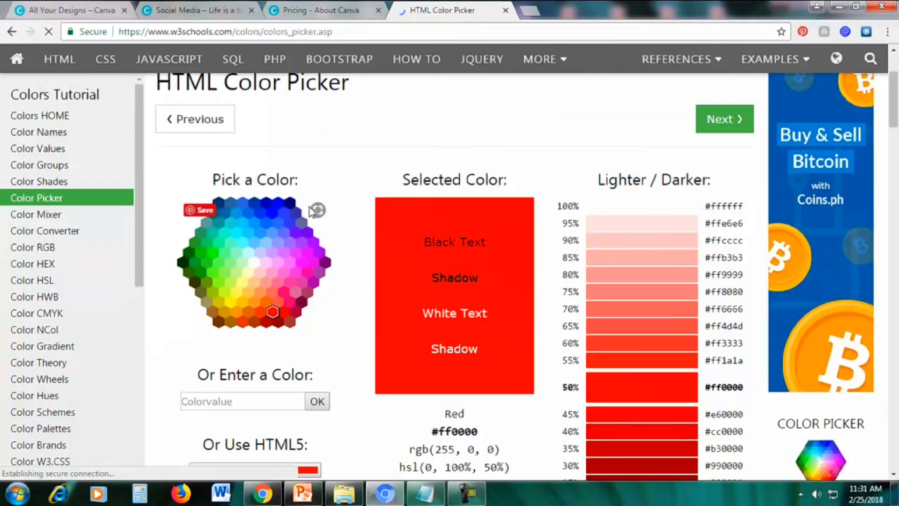
Return to the Canva design and try the custom colours e6dabc, 90bbe6 and e6b326 on the speckle pattern
{"action": "left_click", "coordinate": [312, 10]}
{"action": "left_click", "coordinate": [230, 10]}
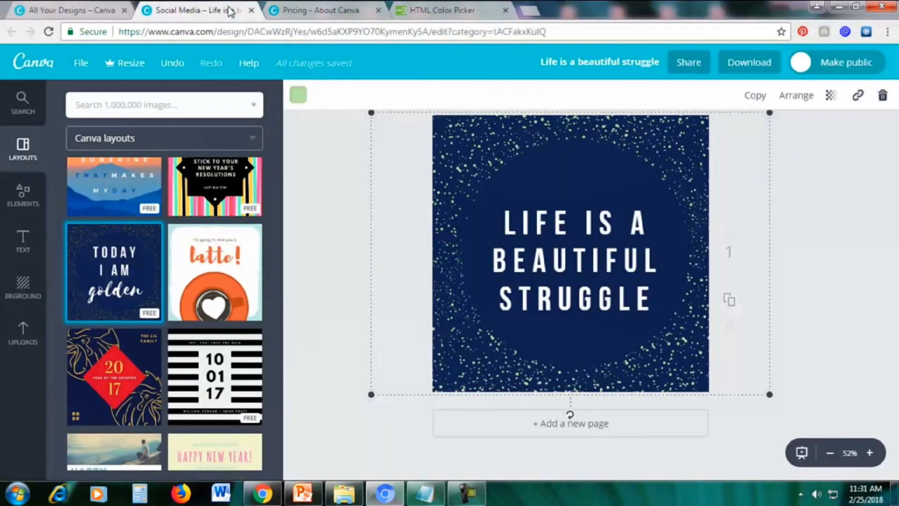
{"action": "left_click", "coordinate": [298, 94]}
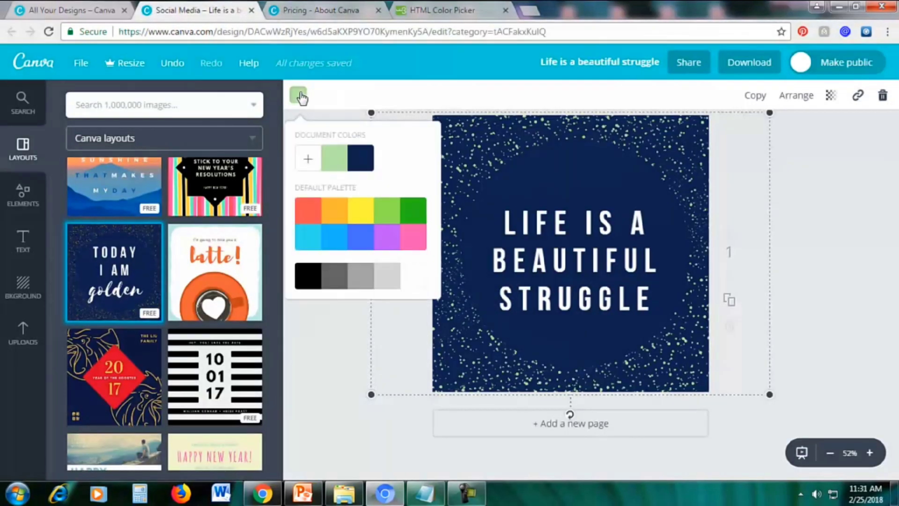
{"action": "left_click", "coordinate": [314, 162]}
{"action": "mouse_move", "coordinate": [379, 249]}
{"action": "left_mouse_down"}
{"action": "mouse_move", "coordinate": [360, 218]}
{"action": "mouse_move", "coordinate": [391, 241]}
{"action": "left_mouse_up"}
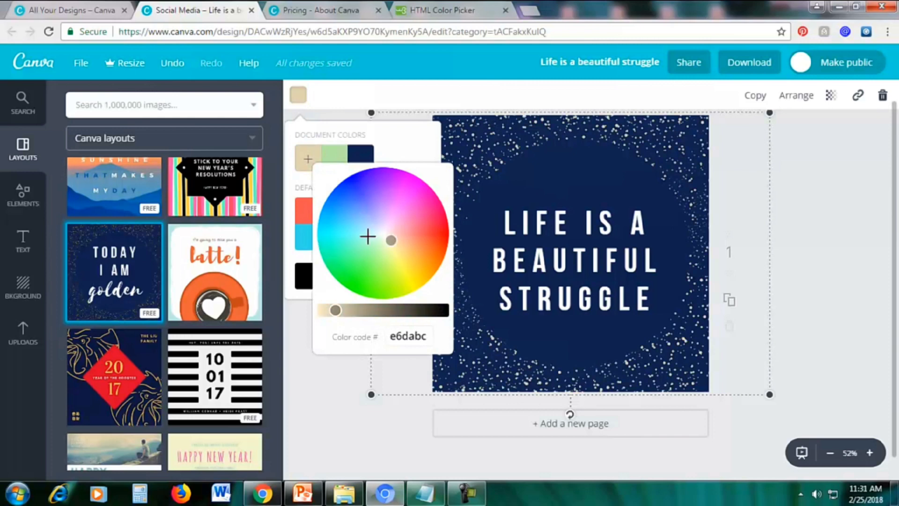
{"action": "left_click", "coordinate": [364, 222]}
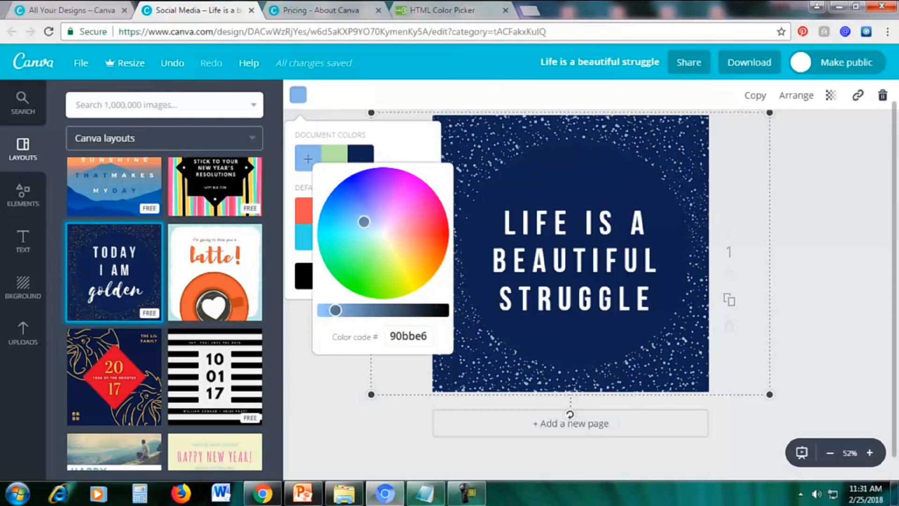
{"action": "mouse_move", "coordinate": [364, 221]}
{"action": "left_mouse_down"}
{"action": "mouse_move", "coordinate": [389, 202]}
{"action": "mouse_move", "coordinate": [406, 204]}
{"action": "mouse_move", "coordinate": [419, 267]}
{"action": "left_mouse_up"}
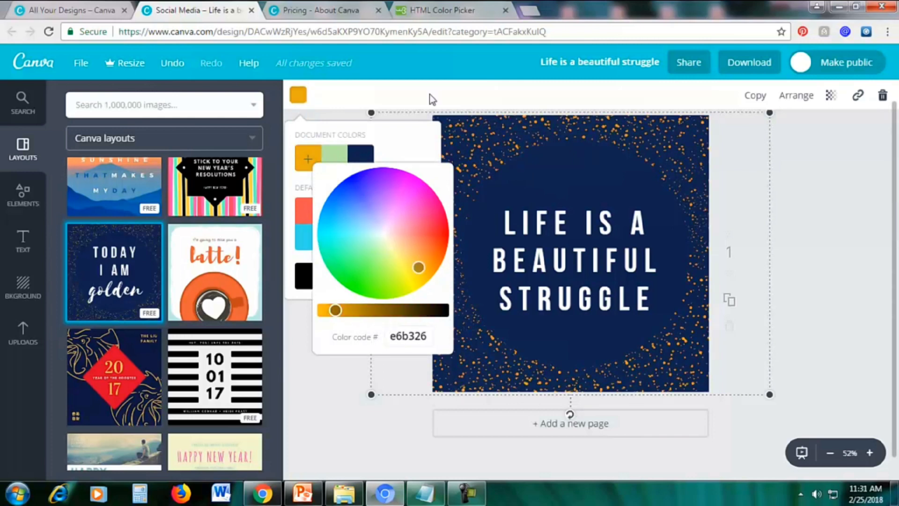
Switch back to the W3Schools HTML Color Picker, pick the light cyan #66ffff, and copy its hex code
{"action": "left_click", "coordinate": [435, 10]}
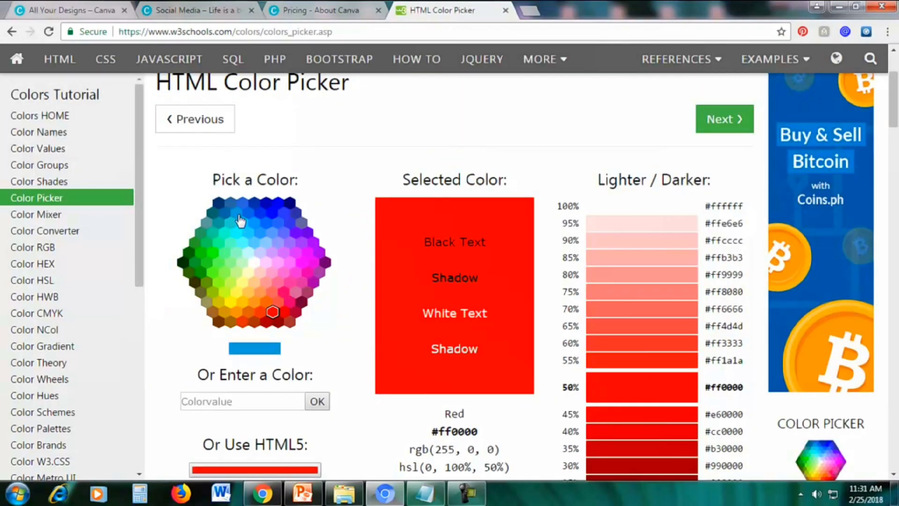
{"action": "left_click", "coordinate": [242, 244]}
{"action": "scroll", "coordinate": [299, 261], "scroll_direction": "down", "scroll_amount": 2}
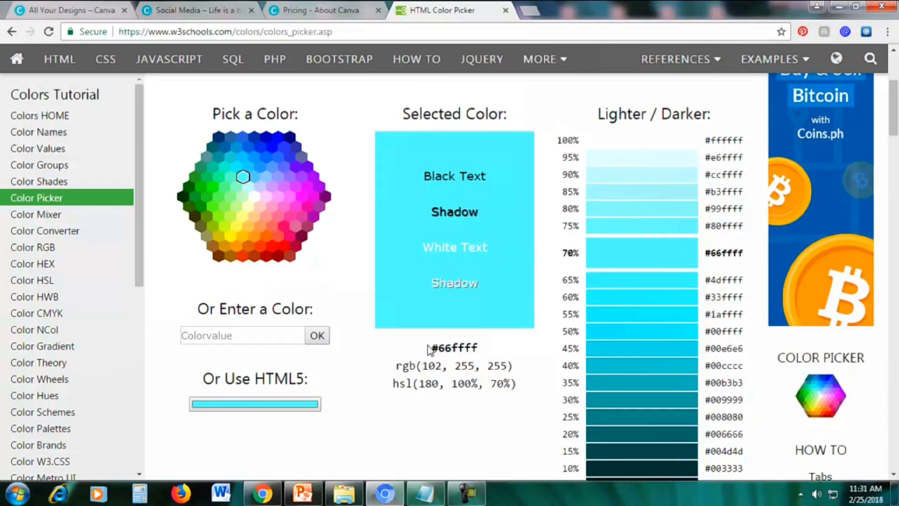
{"action": "left_click_drag", "start_coordinate": [432, 349], "coordinate": [483, 349]}
{"action": "left_click", "coordinate": [266, 177]}
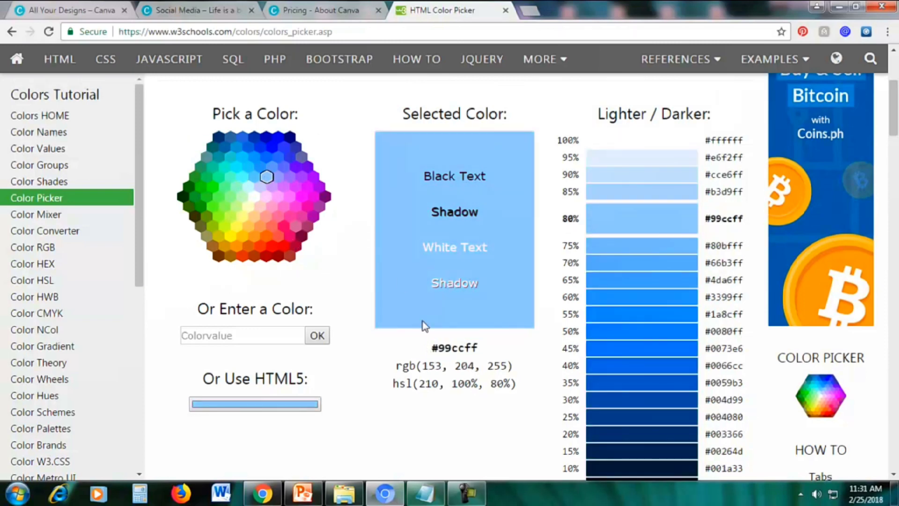
{"action": "left_click", "coordinate": [243, 177]}
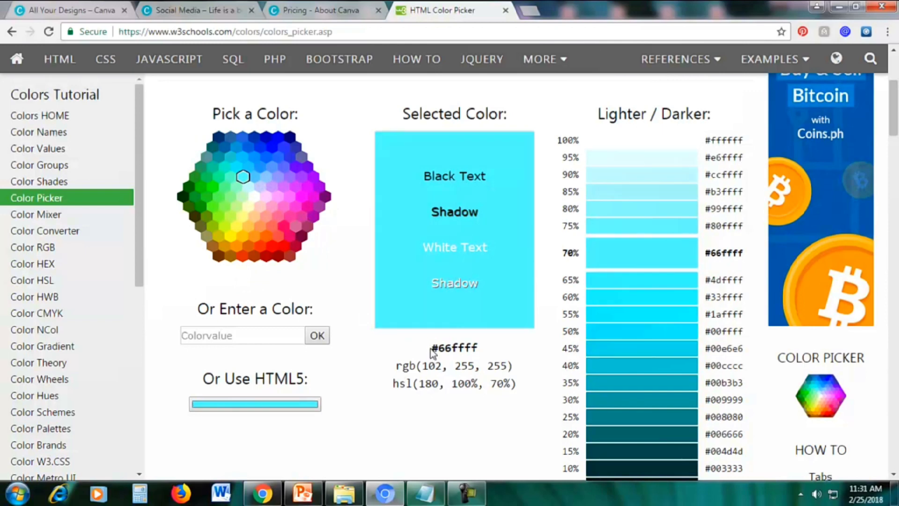
{"action": "left_click_drag", "start_coordinate": [430, 349], "coordinate": [481, 349]}
{"action": "key", "text": "ctrl+c"}
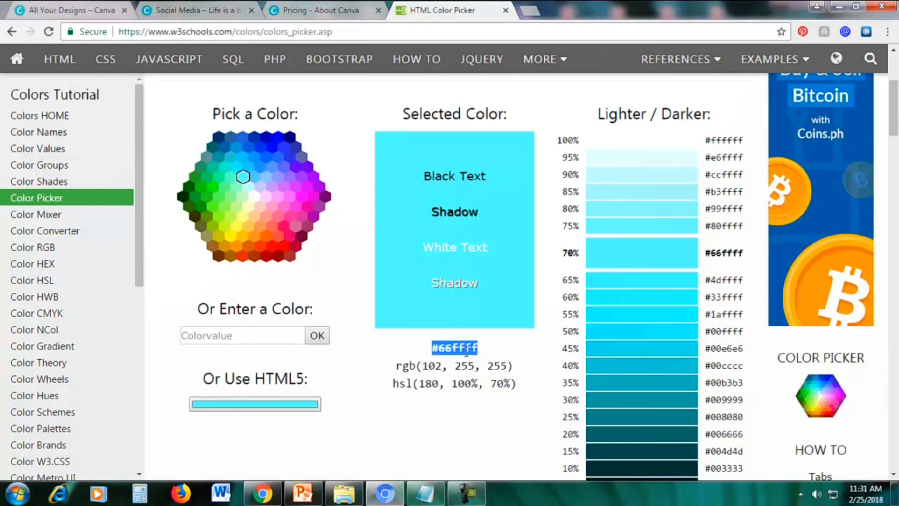
{"action": "right_click", "coordinate": [465, 353]}
{"action": "left_click", "coordinate": [470, 358]}
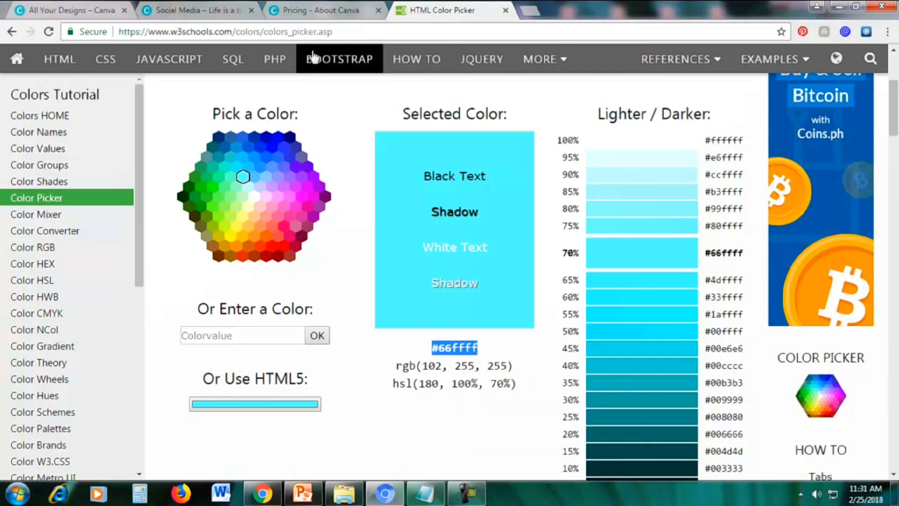
Go back to the Canva design and set the speckle pattern's colour code to the copied 66ffff
{"action": "left_click", "coordinate": [192, 7]}
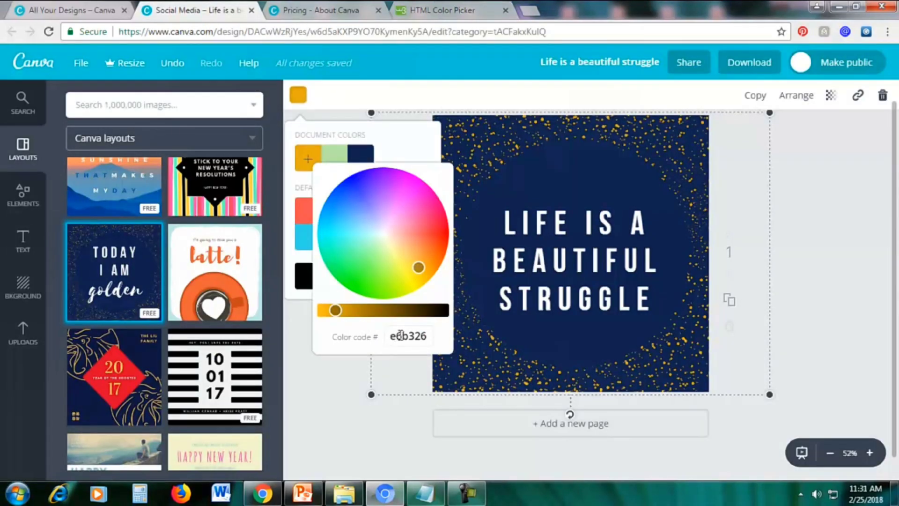
{"action": "left_click_drag", "start_coordinate": [388, 336], "coordinate": [447, 341]}
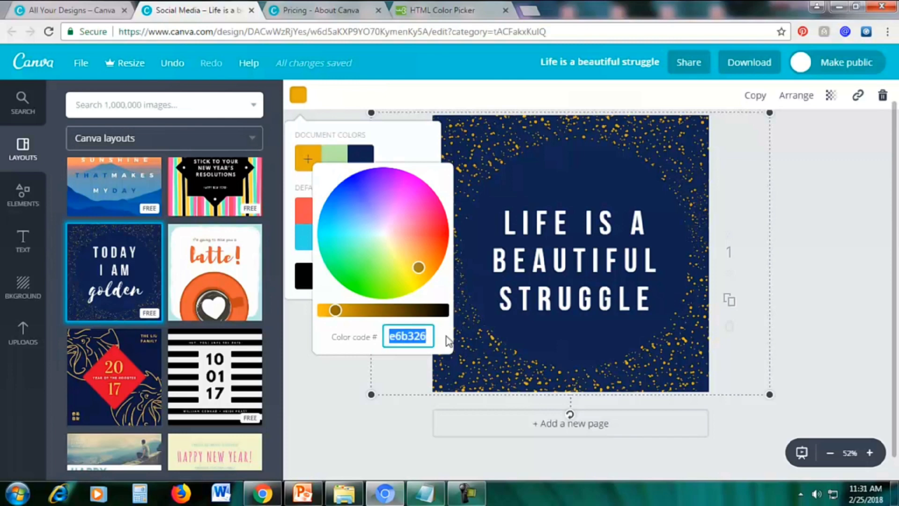
{"action": "key", "text": "ctrl+v"}
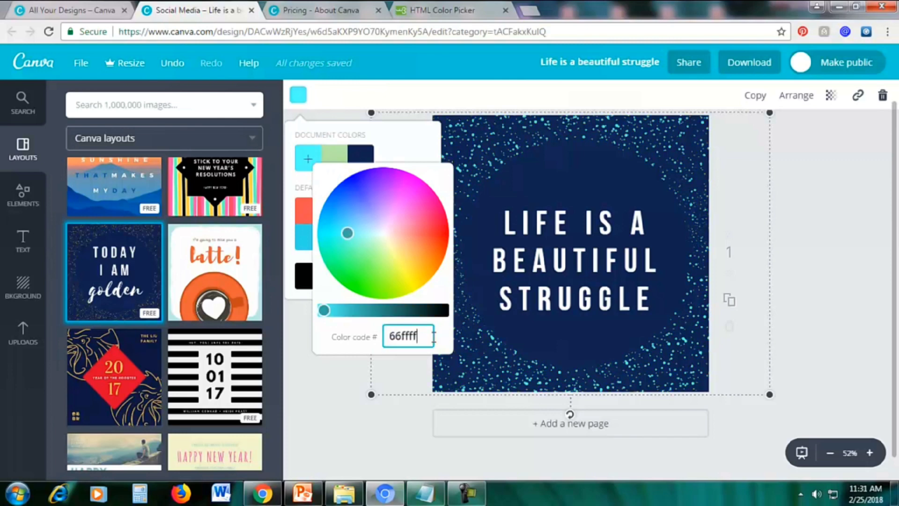
{"action": "key", "text": "Return"}
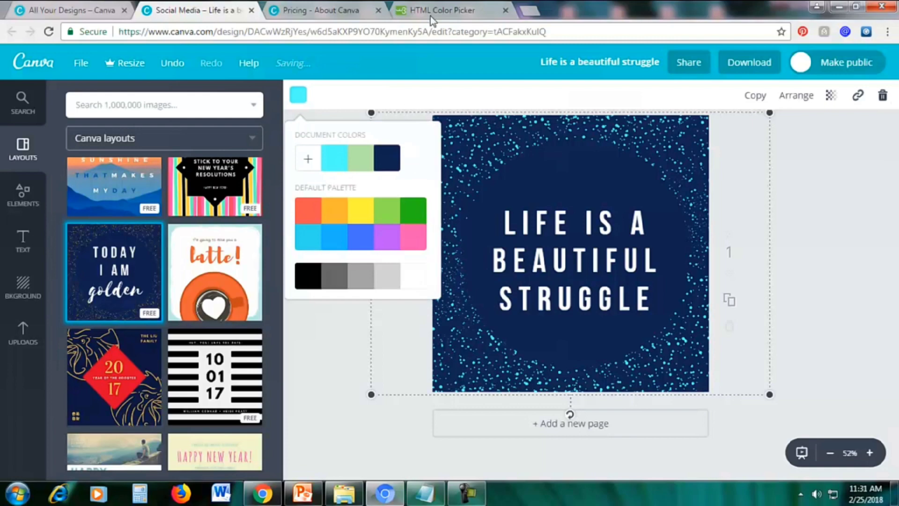
Switch to the W3Schools HTML Color Picker, pick the pink #ff0066, and copy its hex code
{"action": "left_click", "coordinate": [455, 9]}
{"action": "left_click", "coordinate": [285, 229]}
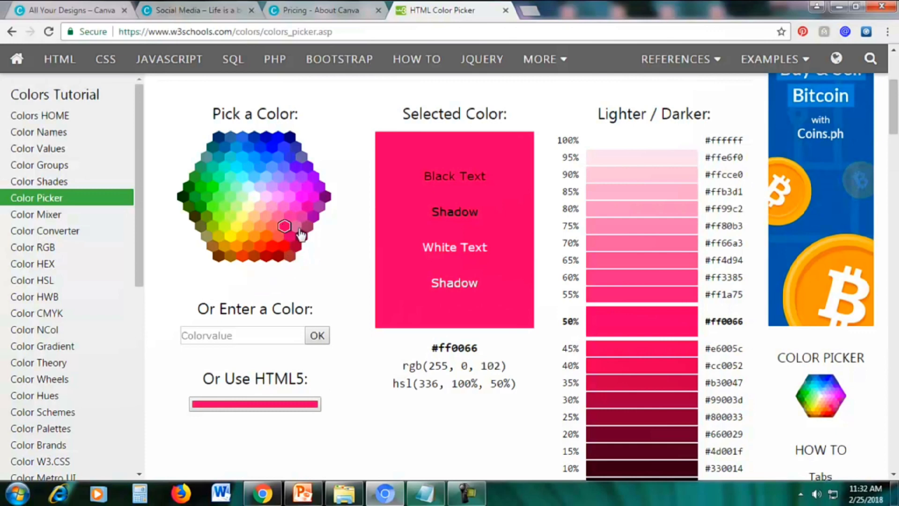
{"action": "left_click_drag", "start_coordinate": [433, 348], "coordinate": [481, 350]}
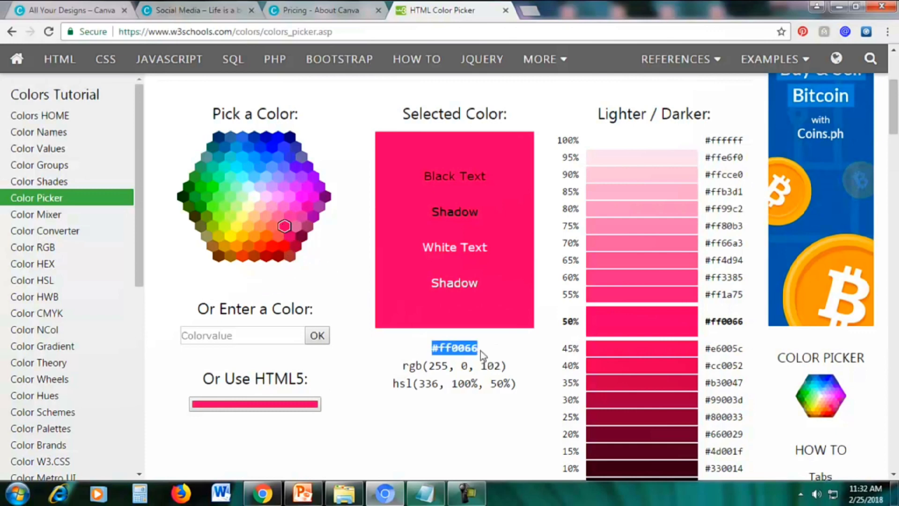
{"action": "right_click", "coordinate": [459, 347]}
{"action": "left_click", "coordinate": [474, 357]}
Return to the Canva design and replace the speckle pattern's colour code with the copied ff0066
{"action": "left_click", "coordinate": [222, 13]}
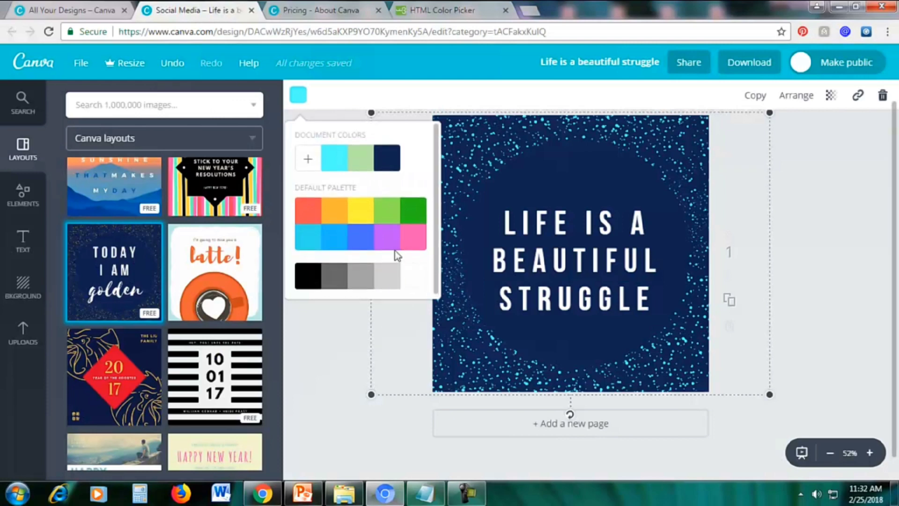
{"action": "left_click", "coordinate": [307, 161]}
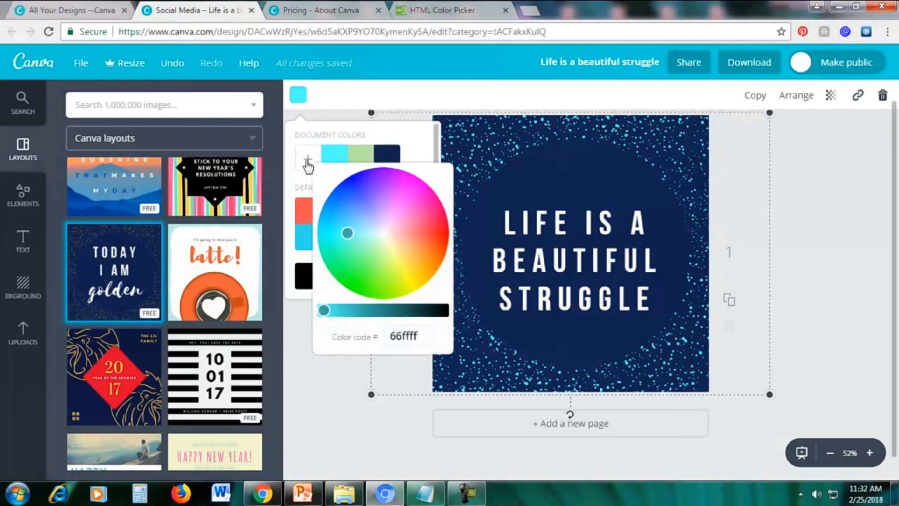
{"action": "left_click", "coordinate": [415, 336]}
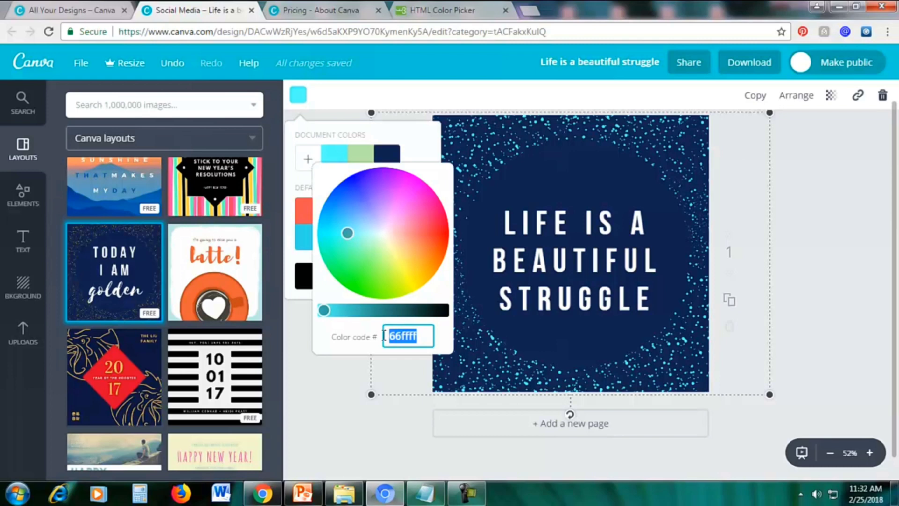
{"action": "key", "text": "ctrl+v"}
{"action": "key", "text": "Return"}
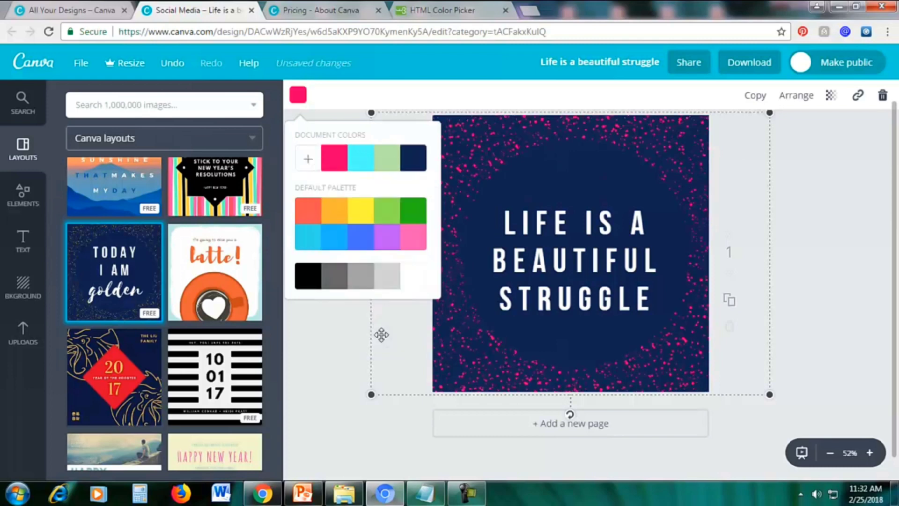
{"action": "left_click", "coordinate": [319, 378]}
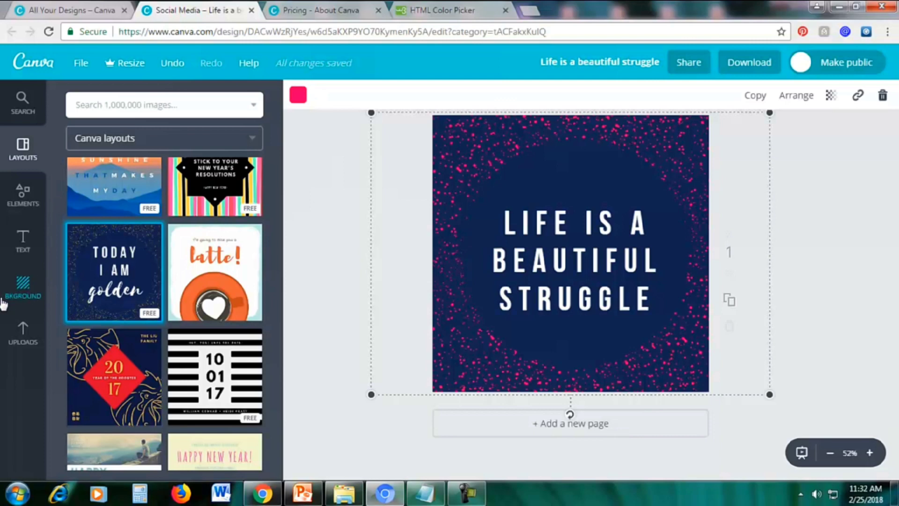
Try solid green, blue, pink and purple from the default palette as the design's background colour
{"action": "left_click", "coordinate": [22, 294]}
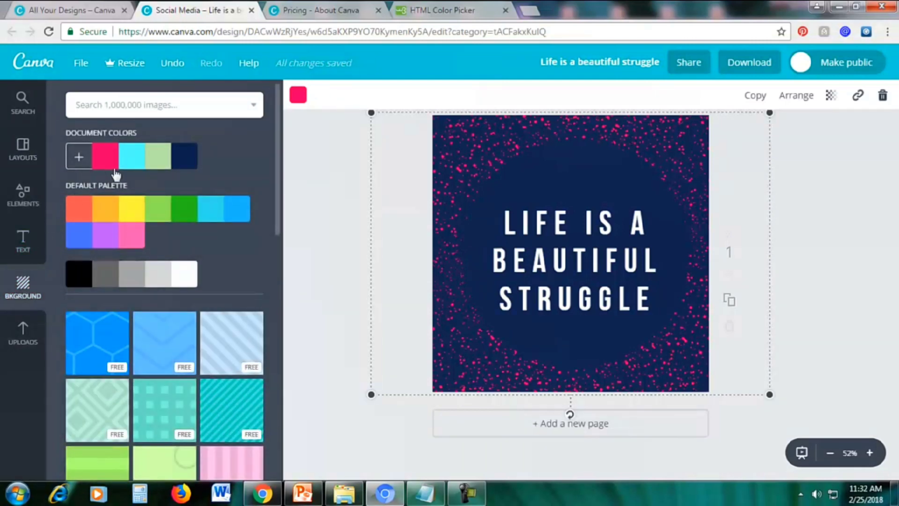
{"action": "left_click", "coordinate": [187, 209]}
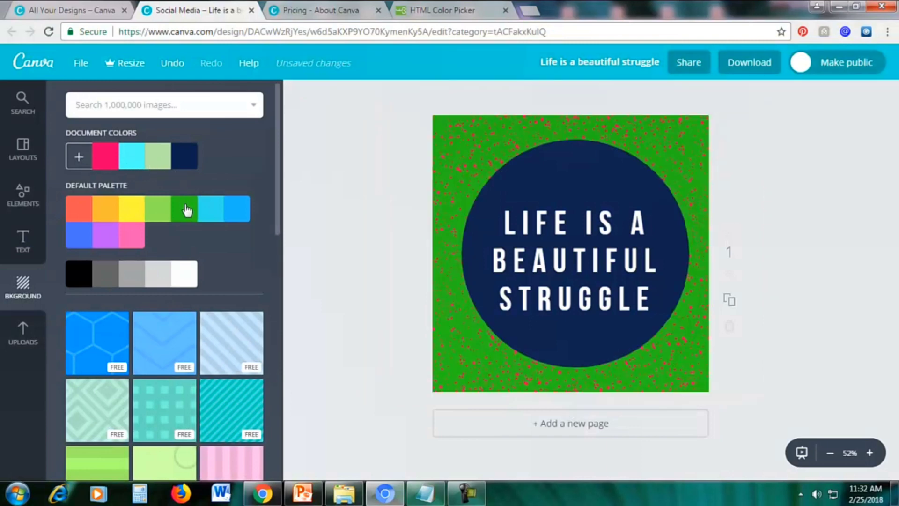
{"action": "left_click", "coordinate": [242, 211]}
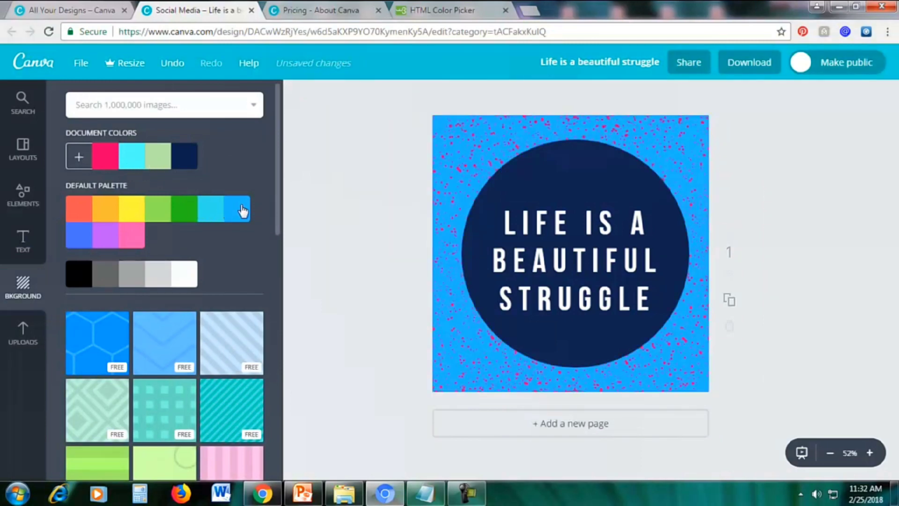
{"action": "left_click", "coordinate": [125, 240]}
{"action": "left_click", "coordinate": [106, 240]}
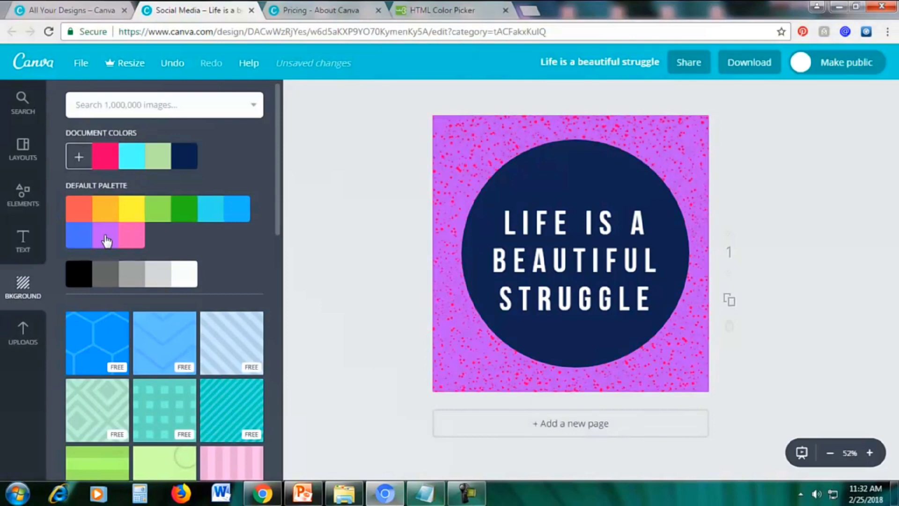
Try the free blue hexagon, blue chevron and light blue diagonal-stripe patterns as the design's background
{"action": "scroll", "coordinate": [202, 280], "scroll_direction": "down", "scroll_amount": 4}
{"action": "scroll", "coordinate": [200, 277], "scroll_direction": "up", "scroll_amount": 4}
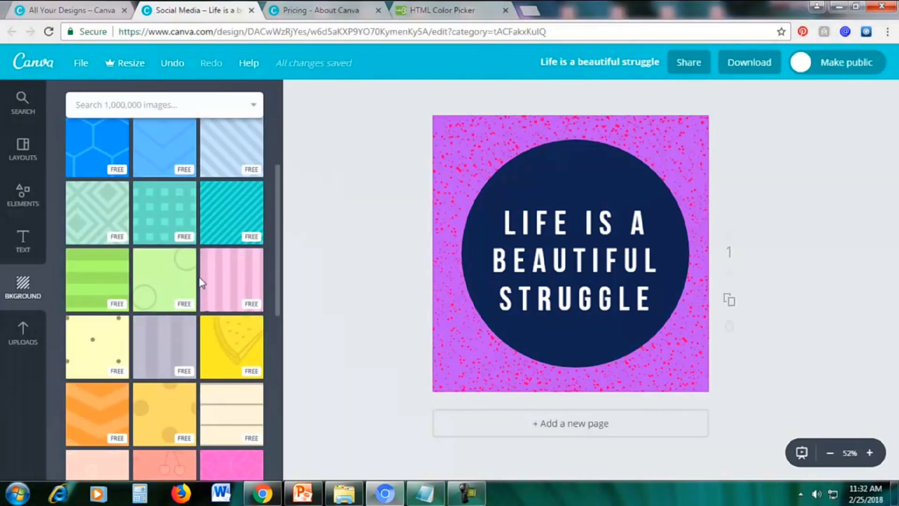
{"action": "scroll", "coordinate": [199, 277], "scroll_direction": "down", "scroll_amount": 5}
{"action": "scroll", "coordinate": [198, 277], "scroll_direction": "up", "scroll_amount": 3}
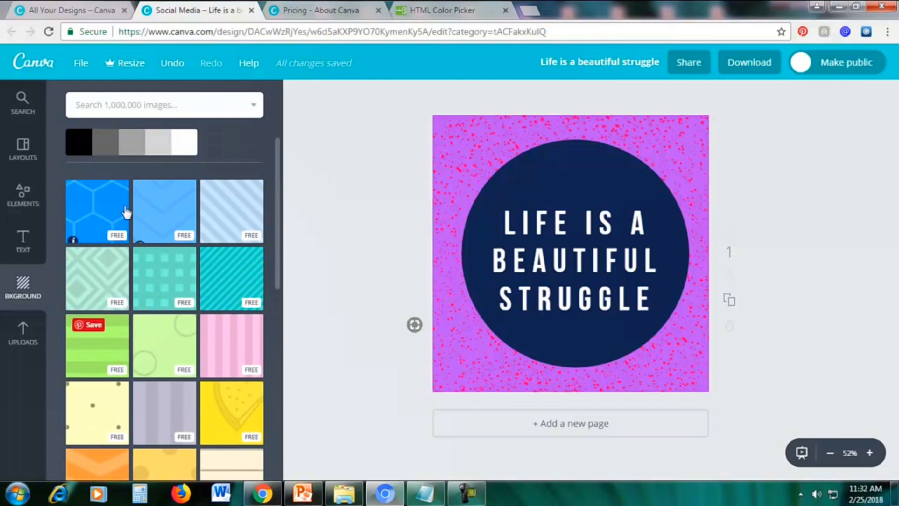
{"action": "scroll", "coordinate": [148, 240], "scroll_direction": "up", "scroll_amount": 3}
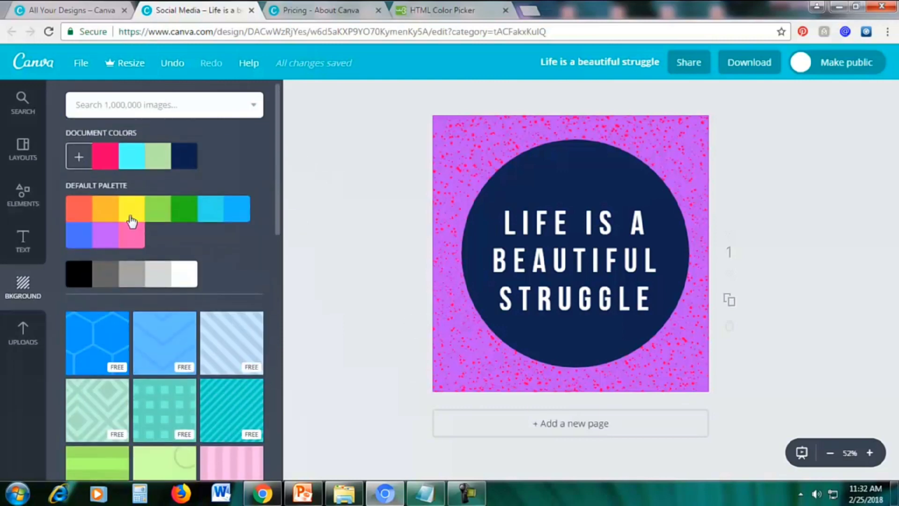
{"action": "scroll", "coordinate": [160, 234], "scroll_direction": "down", "scroll_amount": 3}
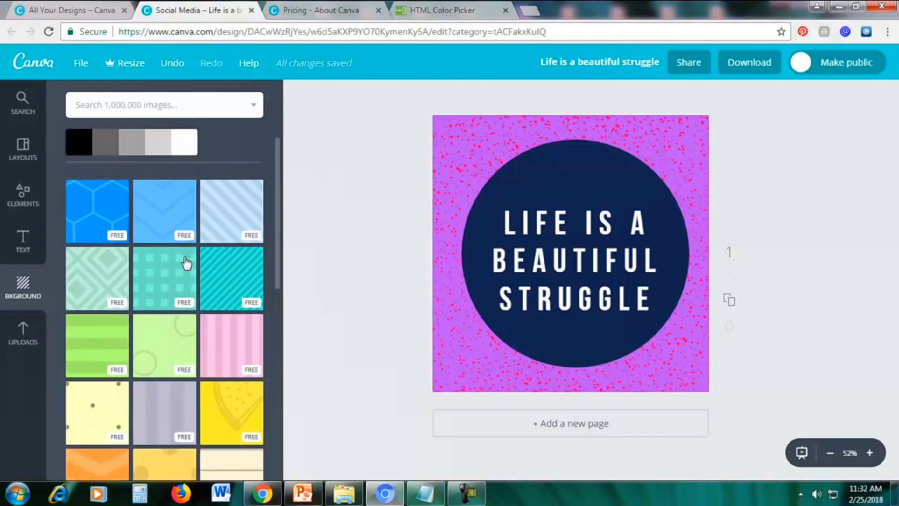
{"action": "left_click", "coordinate": [96, 214]}
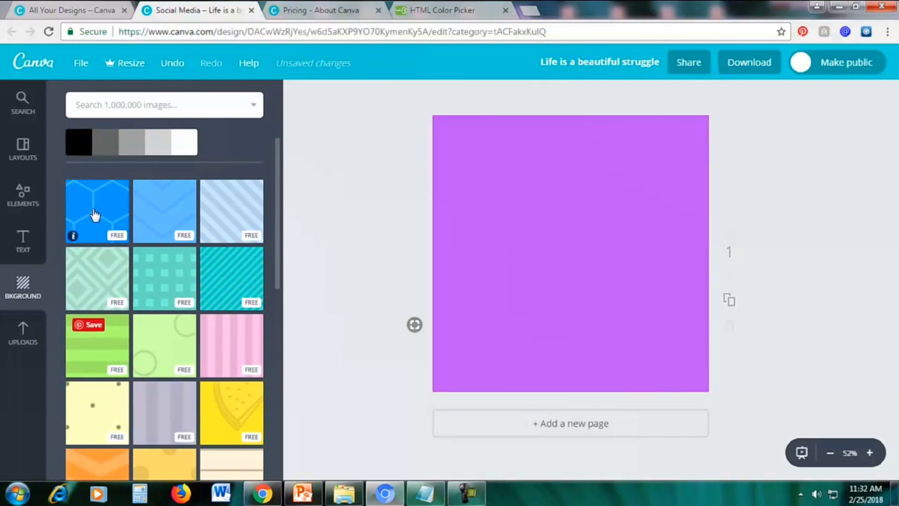
{"action": "left_click", "coordinate": [171, 217]}
{"action": "left_click", "coordinate": [225, 216]}
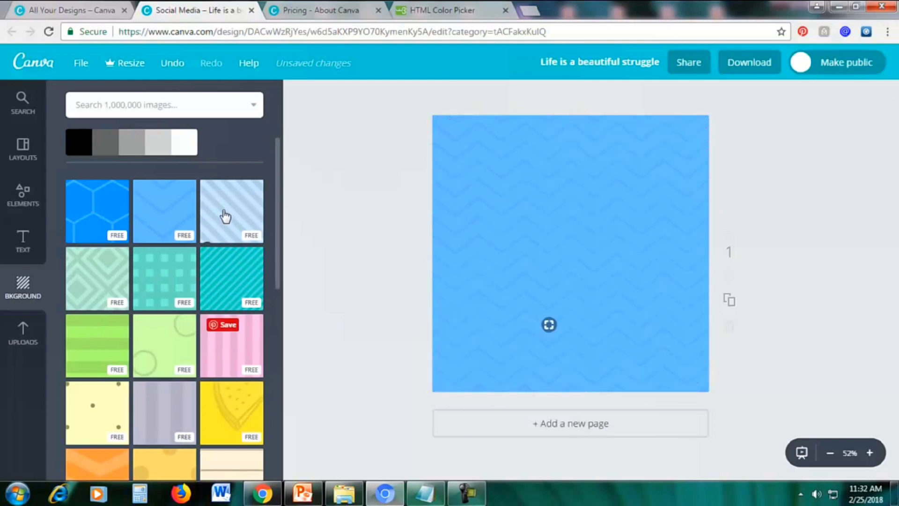
Browse the collection of ready-made backgrounds, examining the free patterns and textures on offer
{"action": "scroll", "coordinate": [104, 319], "scroll_direction": "down", "scroll_amount": 3}
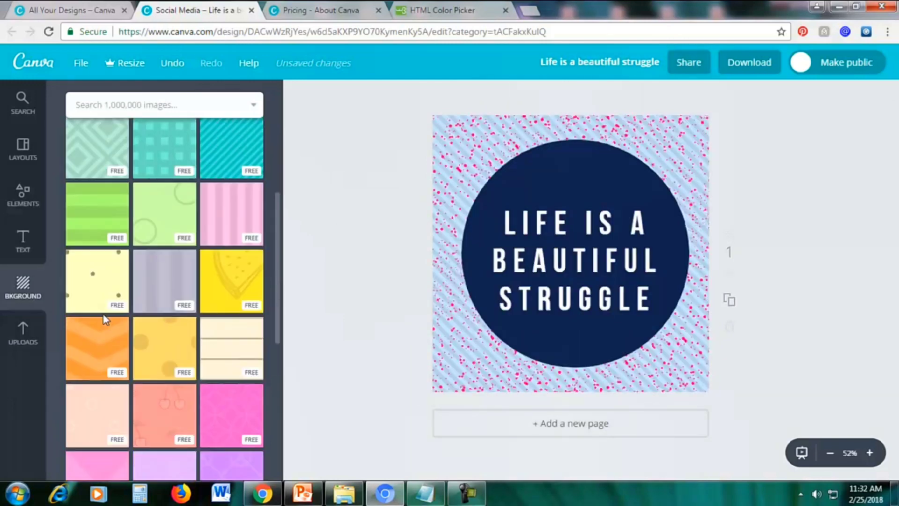
{"action": "scroll", "coordinate": [176, 347], "scroll_direction": "down", "scroll_amount": 10}
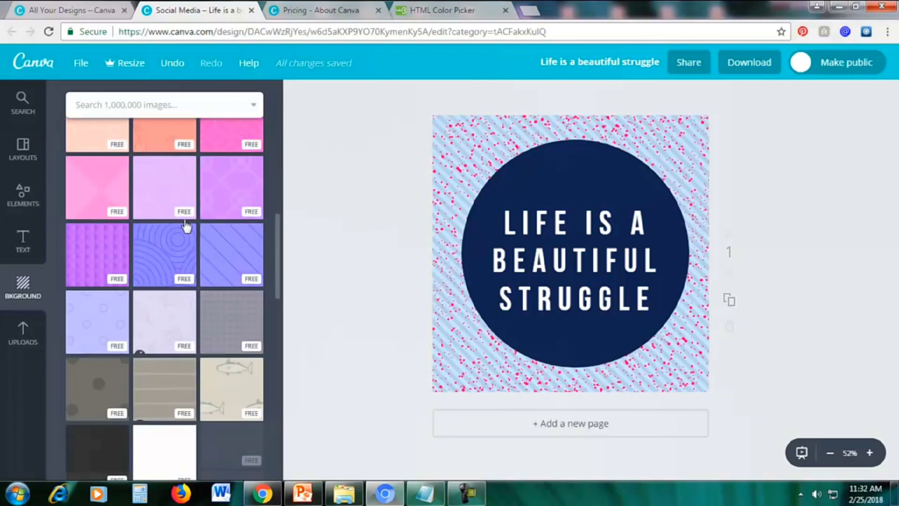
{"action": "scroll", "coordinate": [198, 346], "scroll_direction": "down", "scroll_amount": 5}
{"action": "scroll", "coordinate": [166, 291], "scroll_direction": "up", "scroll_amount": 3}
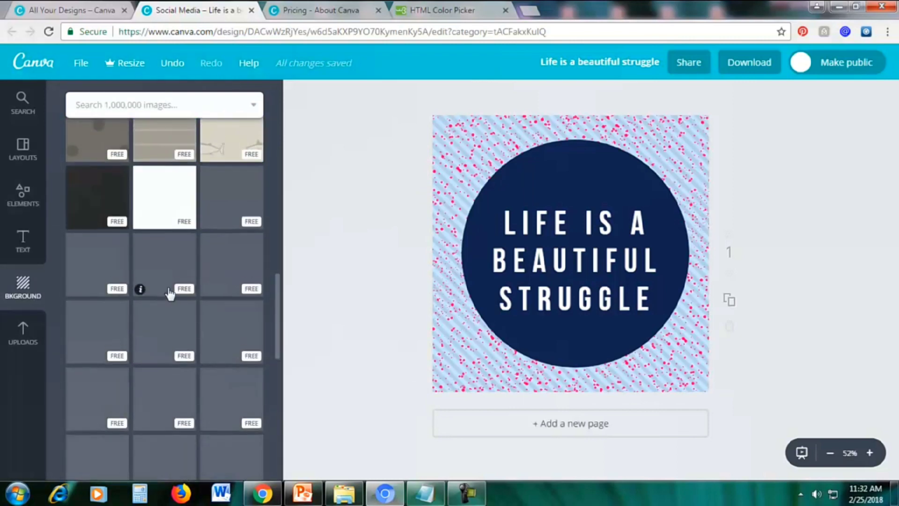
{"action": "scroll", "coordinate": [166, 302], "scroll_direction": "down", "scroll_amount": 2}
{"action": "scroll", "coordinate": [167, 309], "scroll_direction": "down", "scroll_amount": 4}
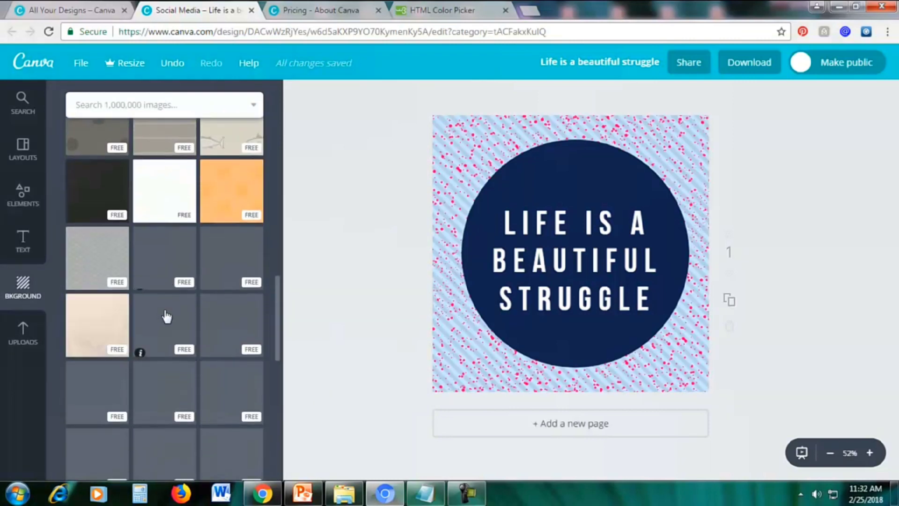
{"action": "scroll", "coordinate": [167, 314], "scroll_direction": "up", "scroll_amount": 3}
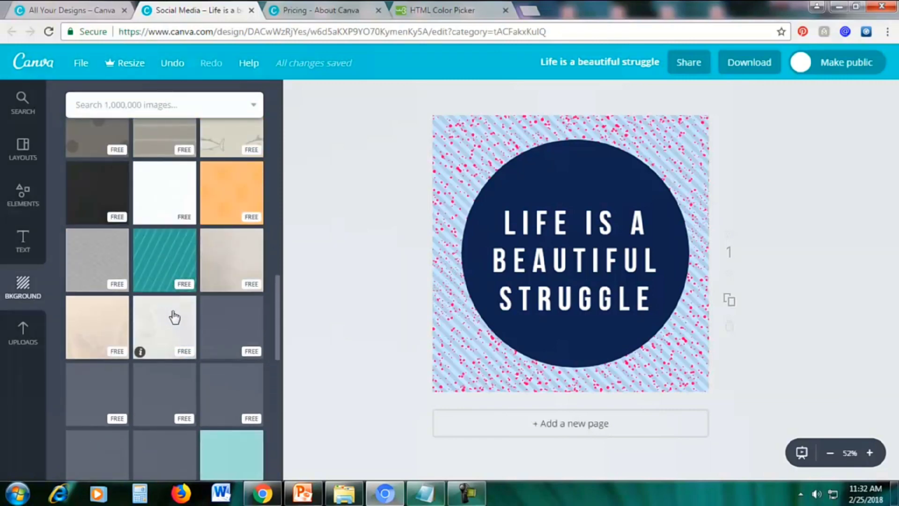
{"action": "scroll", "coordinate": [153, 326], "scroll_direction": "down", "scroll_amount": 5}
{"action": "scroll", "coordinate": [153, 326], "scroll_direction": "up", "scroll_amount": 3}
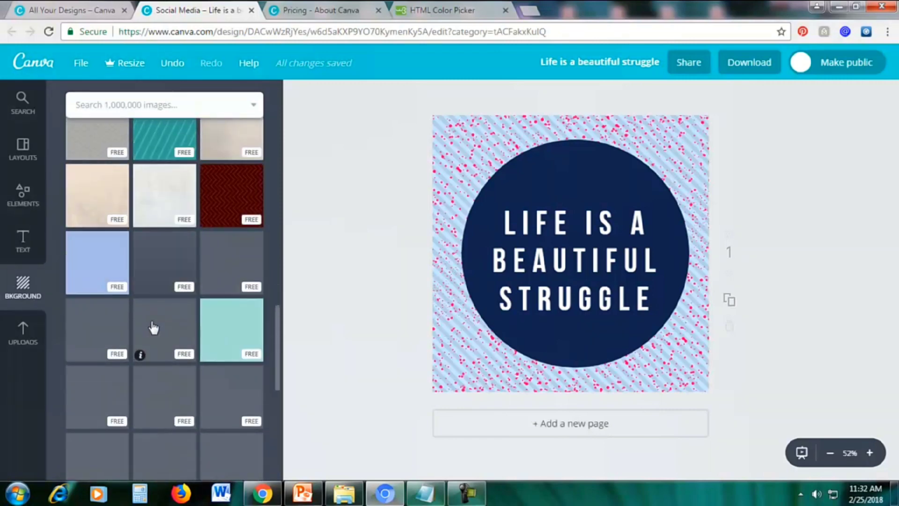
{"action": "scroll", "coordinate": [153, 328], "scroll_direction": "down", "scroll_amount": 1}
{"action": "scroll", "coordinate": [153, 327], "scroll_direction": "down", "scroll_amount": 3}
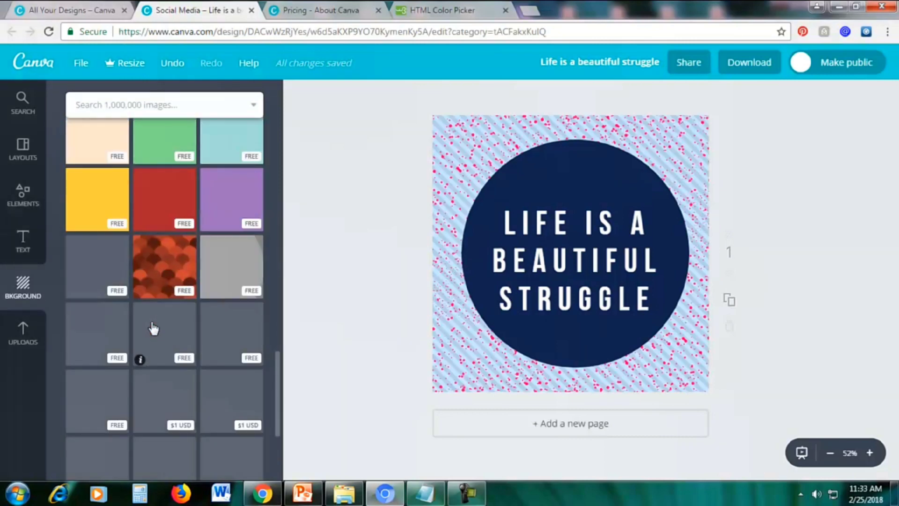
{"action": "scroll", "coordinate": [152, 327], "scroll_direction": "up", "scroll_amount": 10}
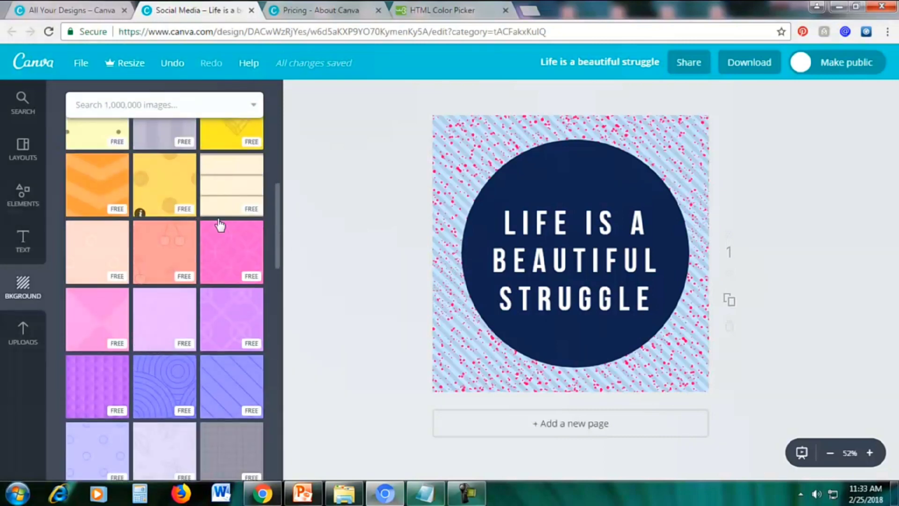
Try the free magenta lattice pattern and the light pink geometric pattern as the design's background
{"action": "left_click", "coordinate": [232, 260]}
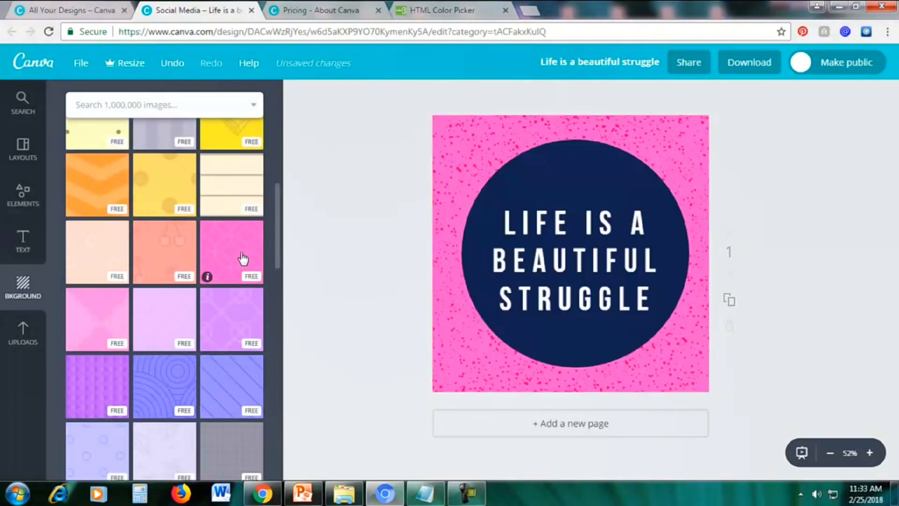
{"action": "left_click", "coordinate": [93, 318]}
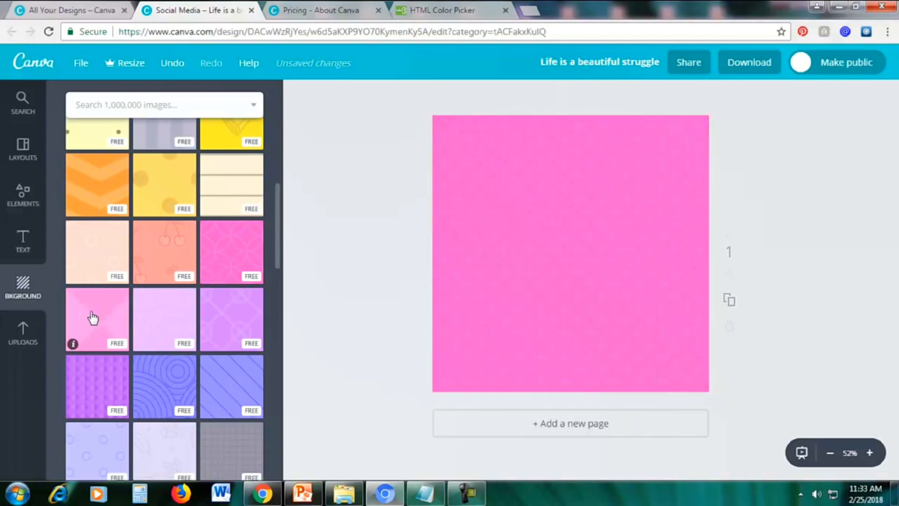
{"action": "scroll", "coordinate": [229, 253], "scroll_direction": "up", "scroll_amount": 5}
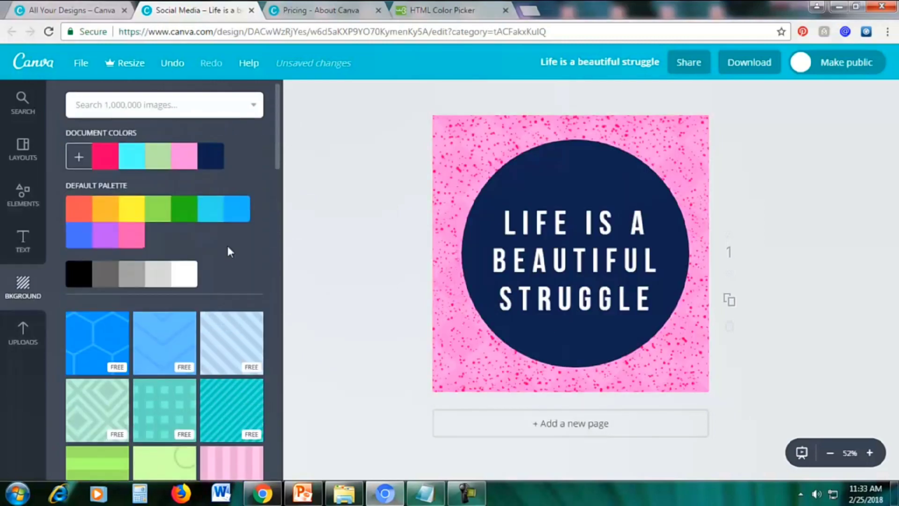
Set the $1 USD purple flower photo as the design's background and inspect its watermark up close
{"action": "left_click_drag", "start_coordinate": [278, 168], "coordinate": [270, 461]}
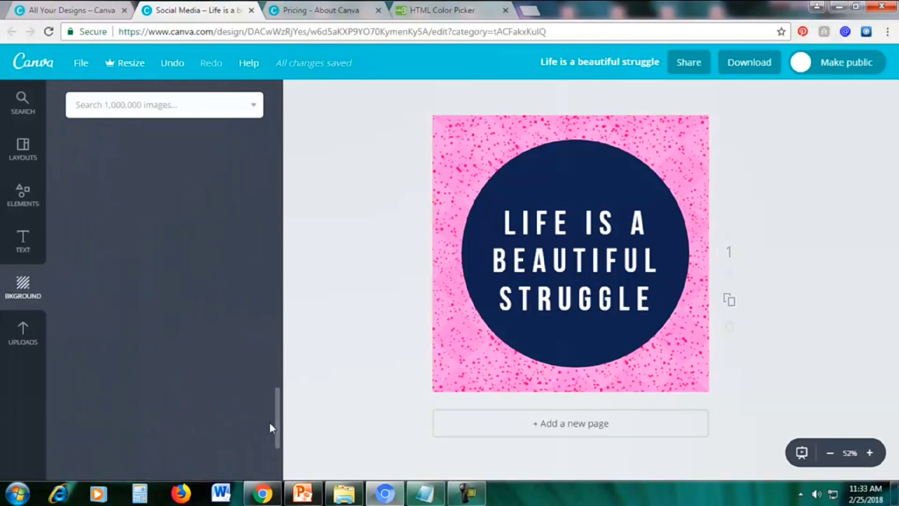
{"action": "scroll", "coordinate": [253, 336], "scroll_direction": "up", "scroll_amount": 10}
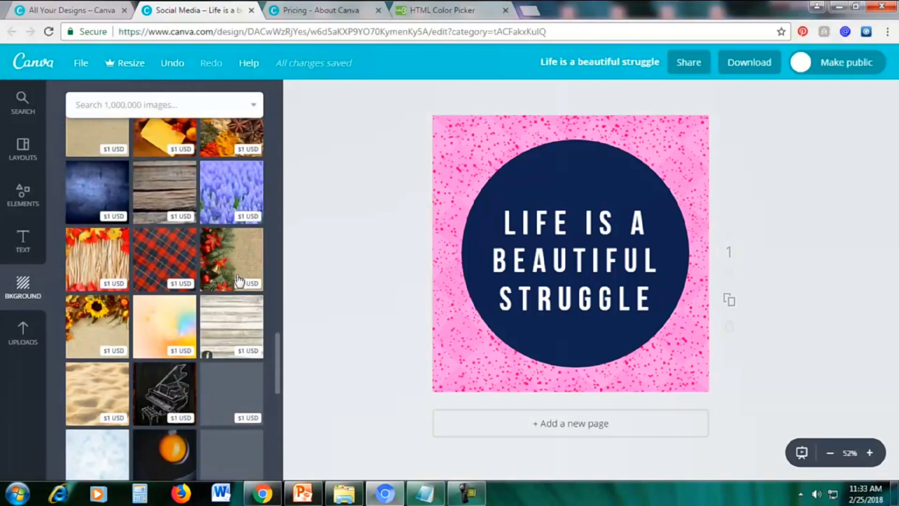
{"action": "scroll", "coordinate": [187, 272], "scroll_direction": "down", "scroll_amount": 3}
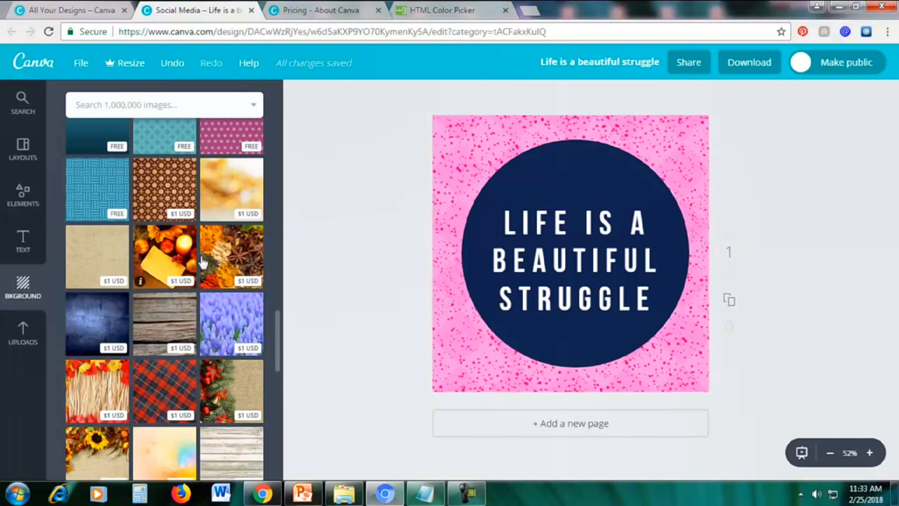
{"action": "left_click", "coordinate": [221, 313]}
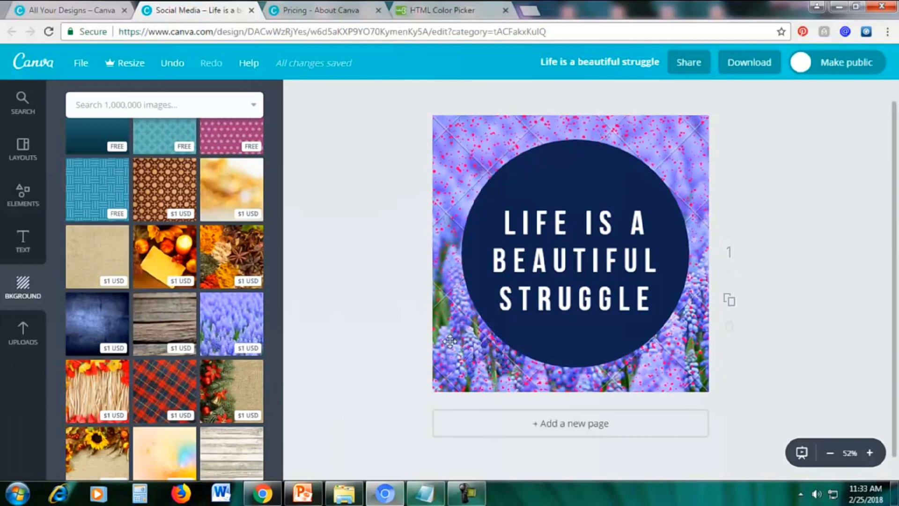
{"action": "left_click", "coordinate": [870, 453]}
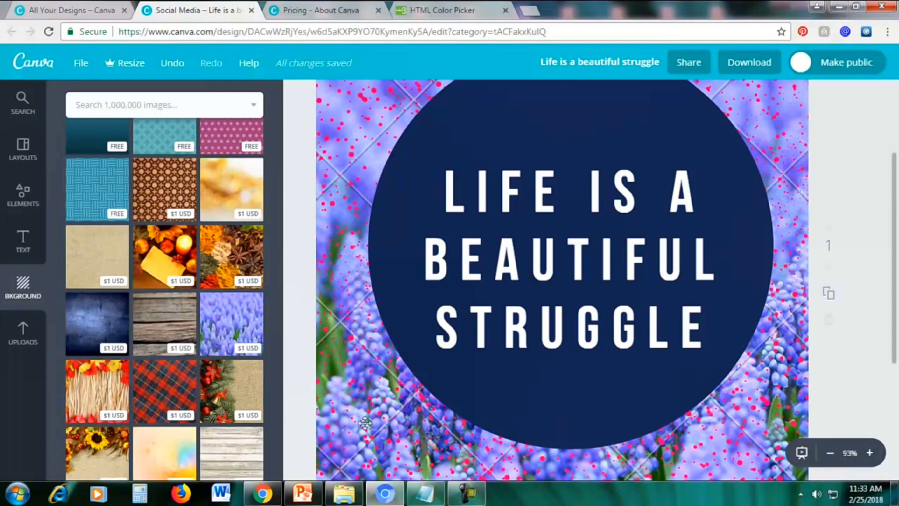
{"action": "left_click", "coordinate": [830, 453]}
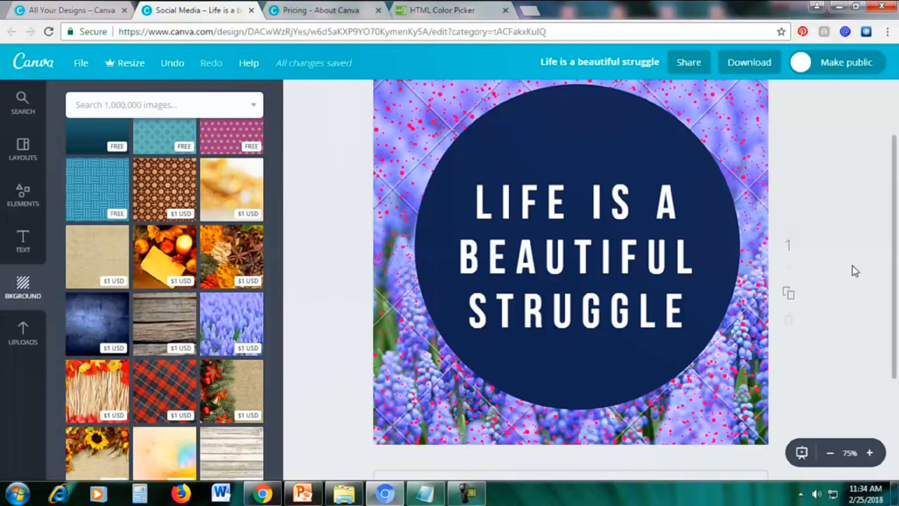
{"action": "left_click", "coordinate": [830, 453]}
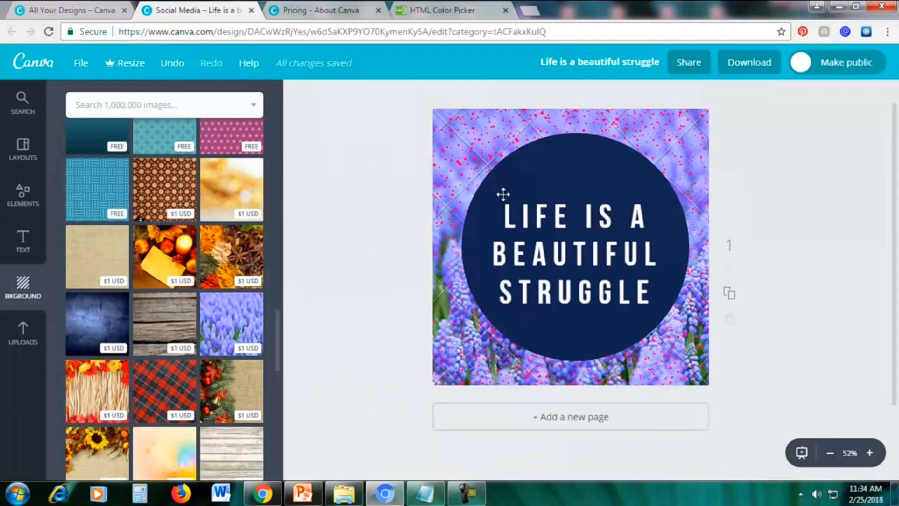
Set the free pink polka-dot pattern as the design's background and inspect the result up close
{"action": "scroll", "coordinate": [231, 204], "scroll_direction": "up", "scroll_amount": 5}
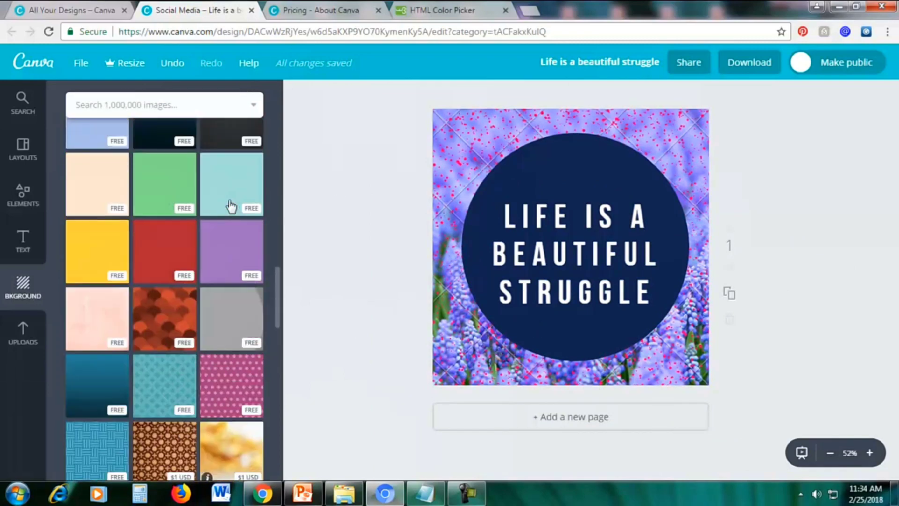
{"action": "left_click", "coordinate": [226, 377]}
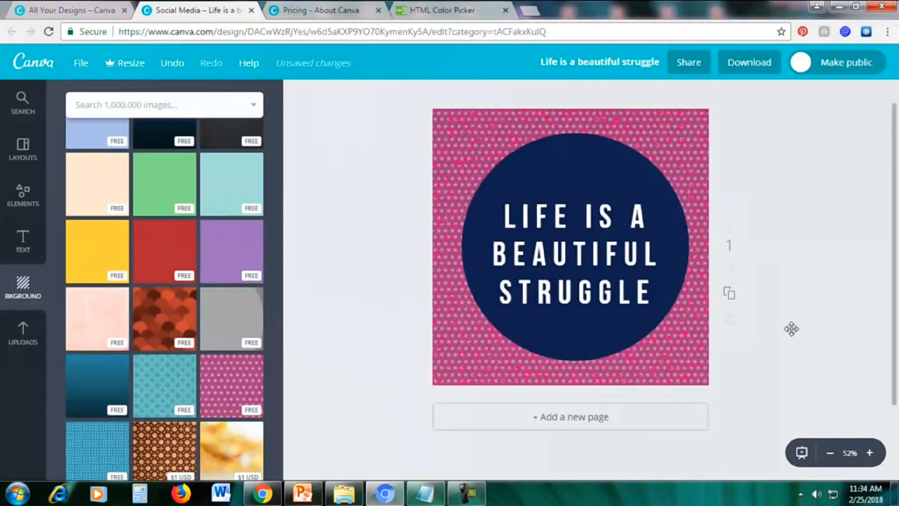
{"action": "left_click", "coordinate": [870, 453]}
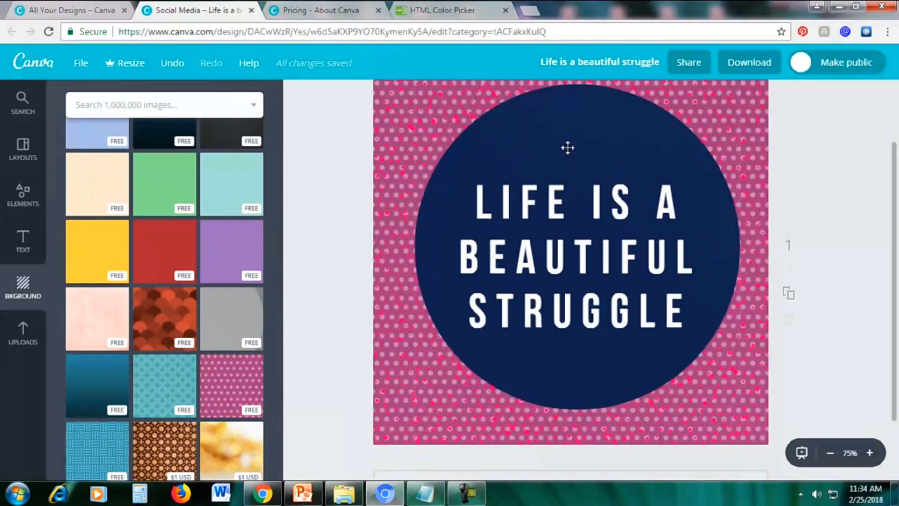
{"action": "scroll", "coordinate": [867, 242], "scroll_direction": "up", "scroll_amount": 2}
{"action": "scroll", "coordinate": [862, 281], "scroll_direction": "down", "scroll_amount": 3}
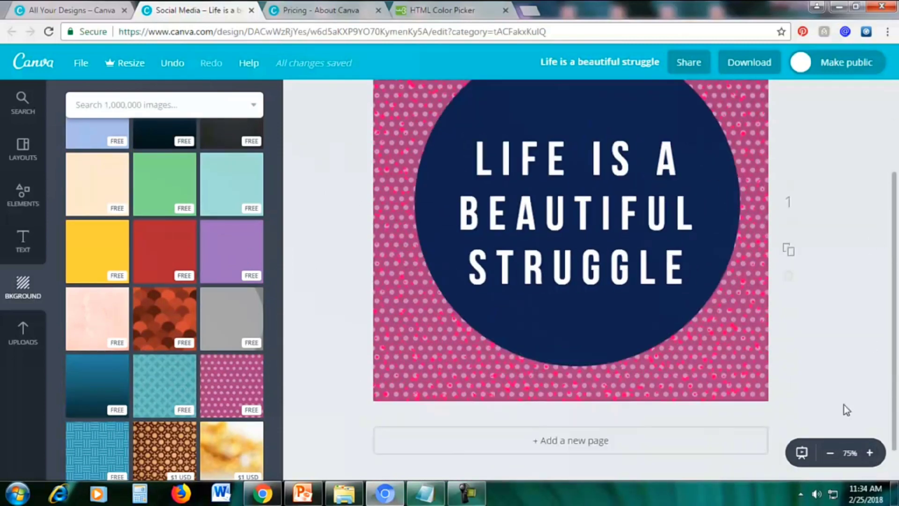
{"action": "left_click", "coordinate": [829, 455]}
{"action": "scroll", "coordinate": [825, 345], "scroll_direction": "up", "scroll_amount": 1}
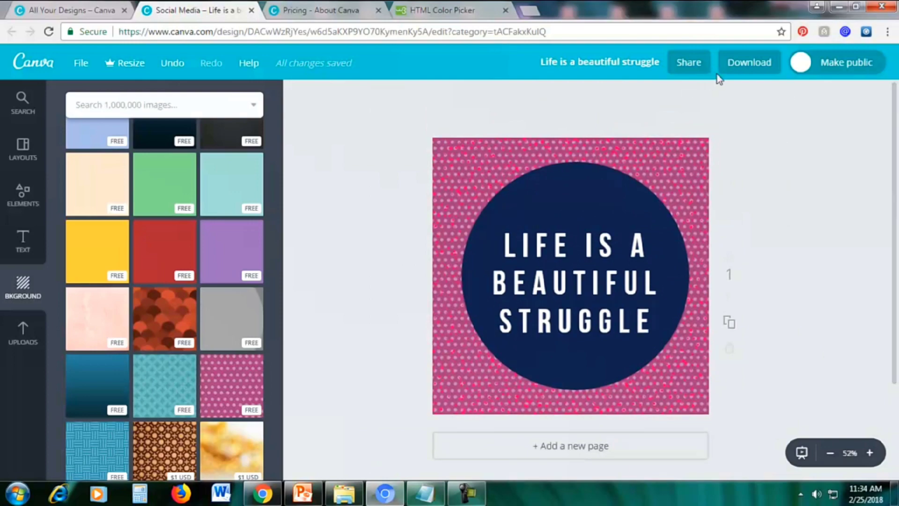
Download the finished design as a JPG file and dismiss the mobile app offer
{"action": "left_click", "coordinate": [742, 68]}
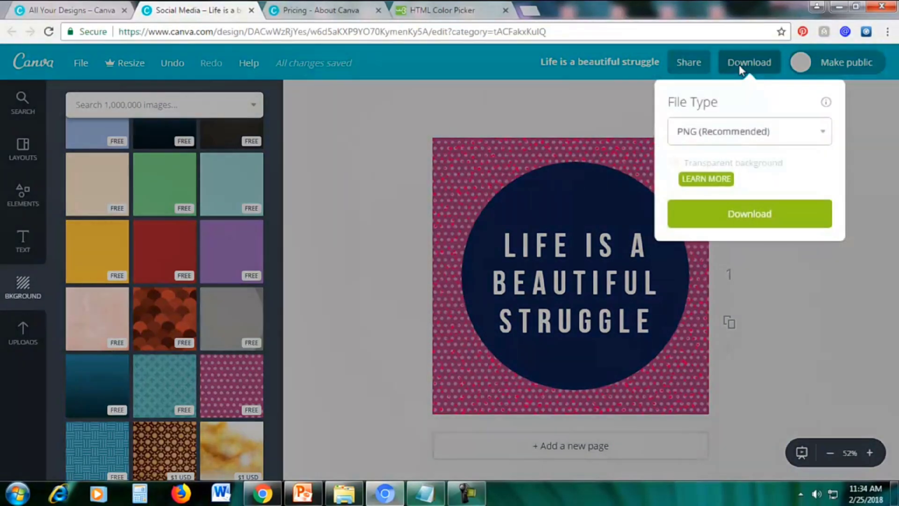
{"action": "left_click", "coordinate": [720, 132]}
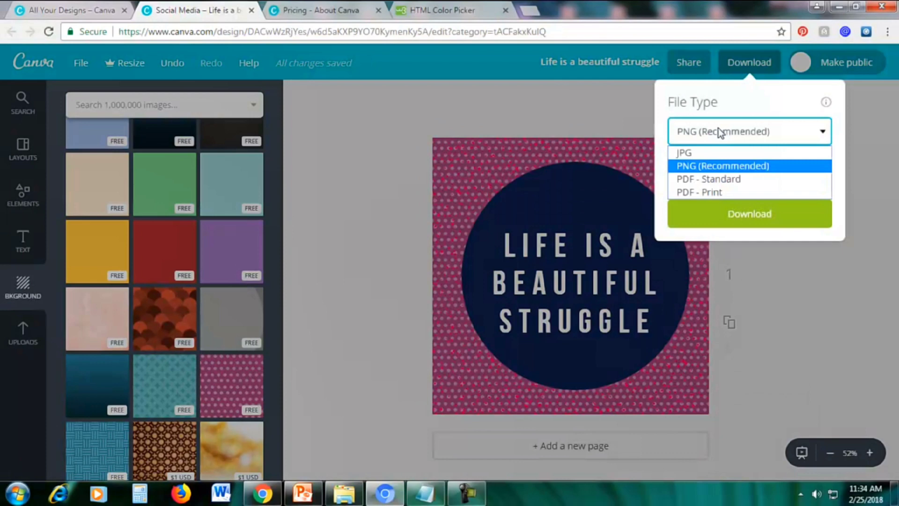
{"action": "left_click", "coordinate": [696, 159]}
{"action": "left_click", "coordinate": [719, 183]}
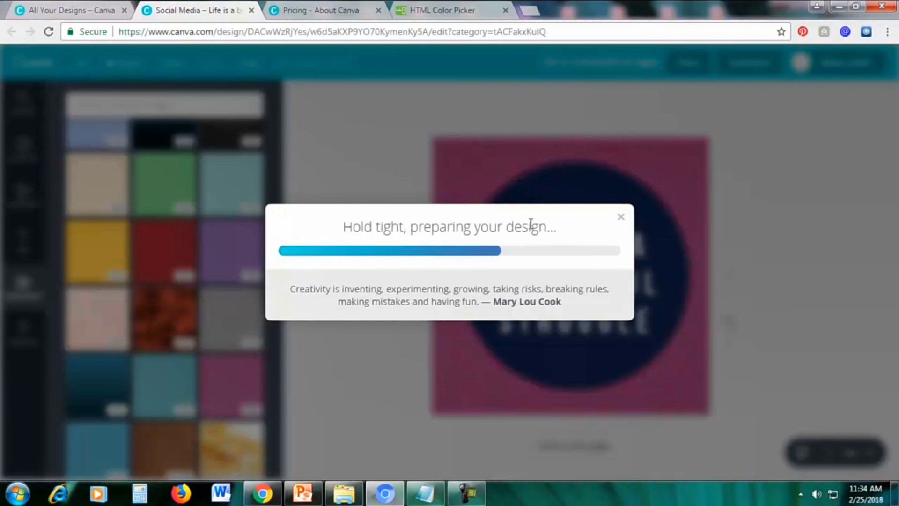
{"action": "left_click", "coordinate": [466, 493]}
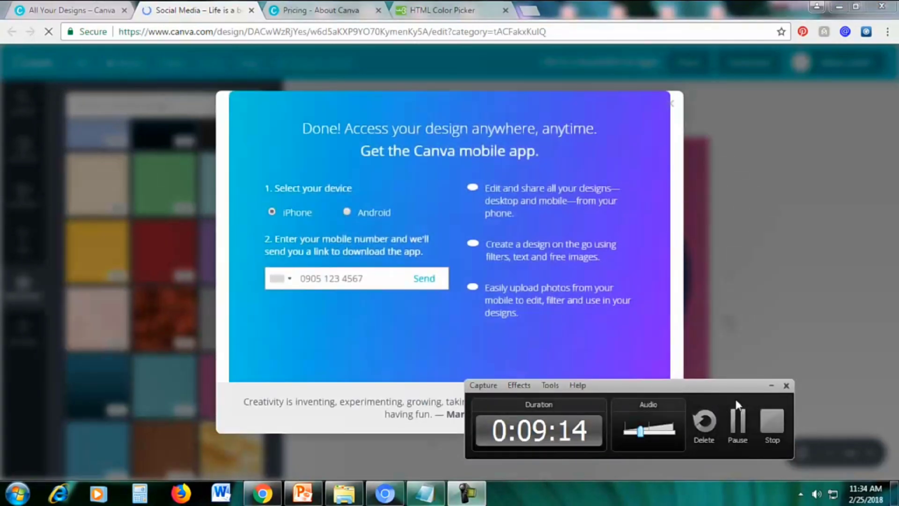
{"action": "left_click", "coordinate": [770, 386]}
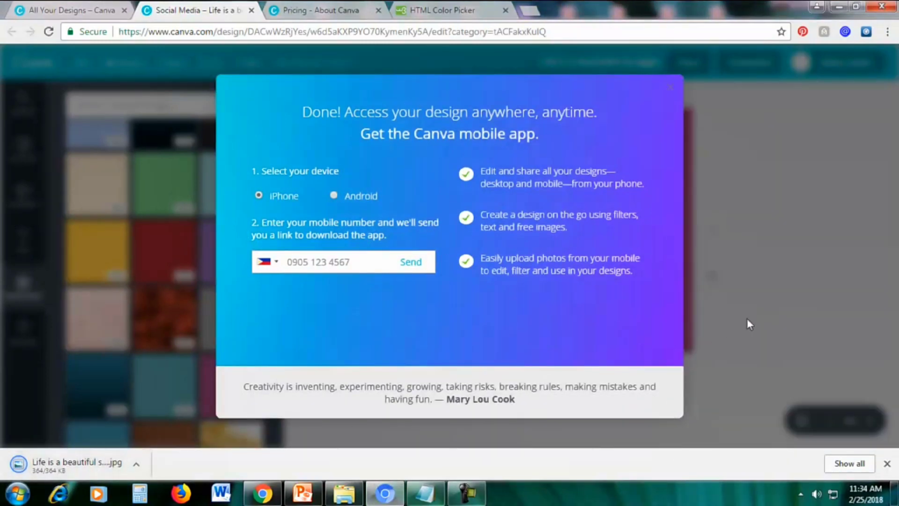
{"action": "left_click", "coordinate": [672, 88]}
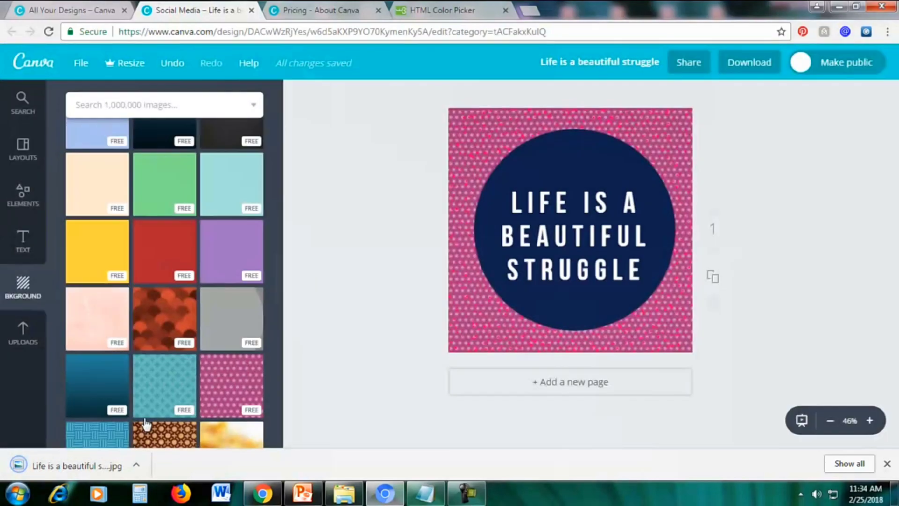
Open the downloaded JPG in Windows Photo Viewer to check the image, and minimize the viewer
{"action": "left_click", "coordinate": [65, 470]}
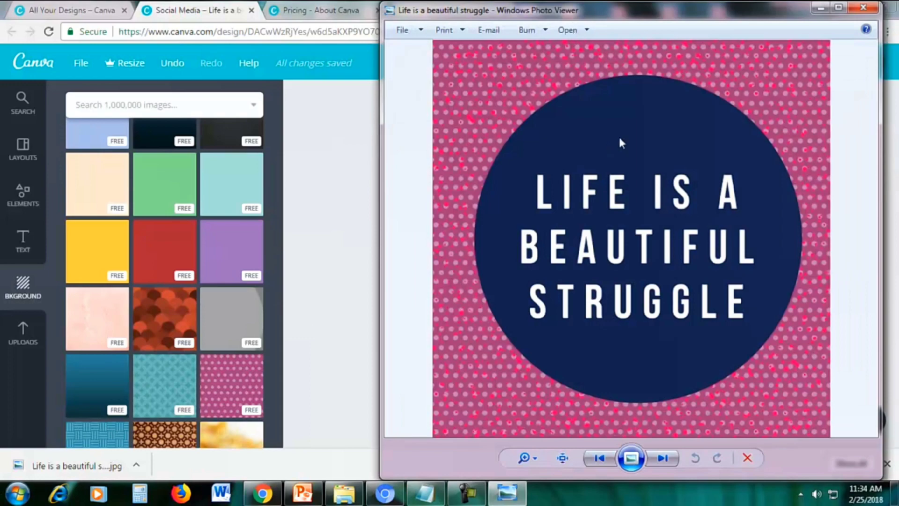
{"action": "left_click_drag", "start_coordinate": [729, 21], "coordinate": [588, 21]}
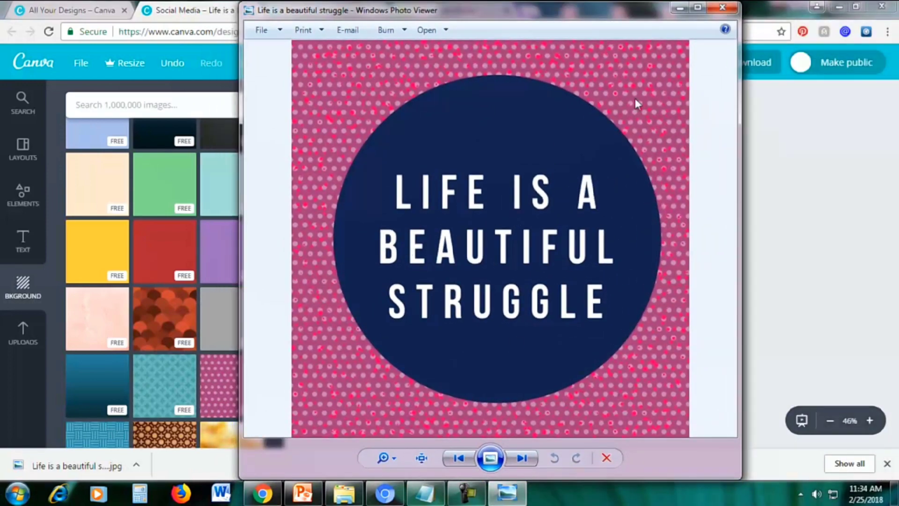
{"action": "left_click", "coordinate": [677, 7]}
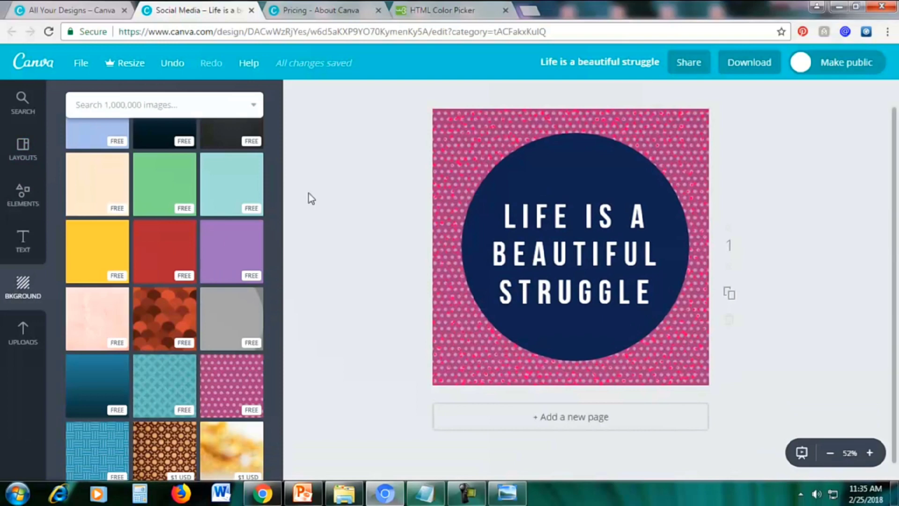
Replace the page content with the free yellow "Bachelor No More!" layout from the Canva layouts
{"action": "left_click", "coordinate": [24, 156]}
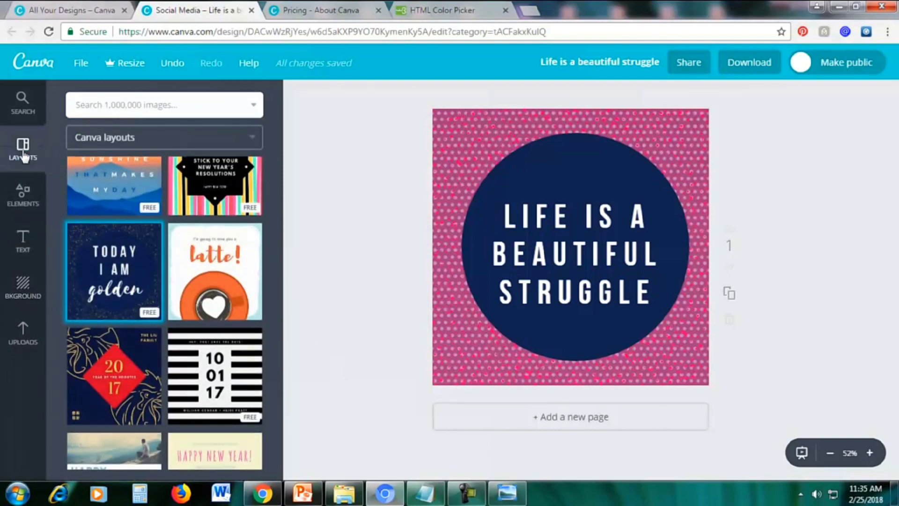
{"action": "scroll", "coordinate": [209, 281], "scroll_direction": "up", "scroll_amount": 5}
{"action": "scroll", "coordinate": [210, 286], "scroll_direction": "up", "scroll_amount": 2}
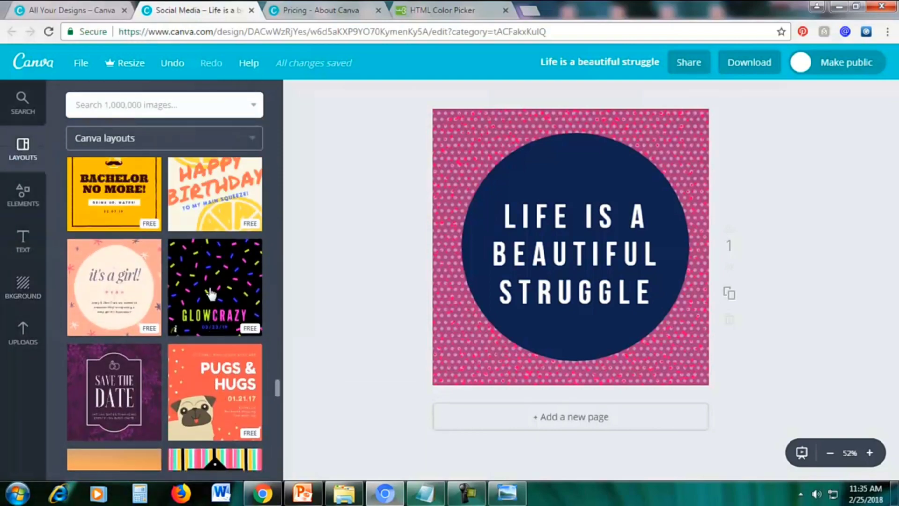
{"action": "scroll", "coordinate": [209, 288], "scroll_direction": "up", "scroll_amount": 4}
{"action": "scroll", "coordinate": [209, 288], "scroll_direction": "down", "scroll_amount": 3}
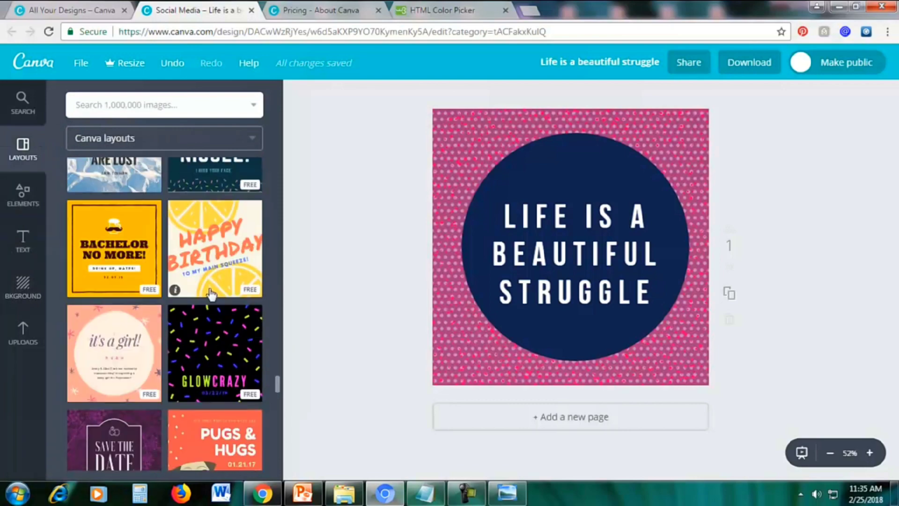
{"action": "scroll", "coordinate": [209, 288], "scroll_direction": "up", "scroll_amount": 3}
{"action": "scroll", "coordinate": [210, 290], "scroll_direction": "down", "scroll_amount": 7}
{"action": "scroll", "coordinate": [211, 294], "scroll_direction": "down", "scroll_amount": 2}
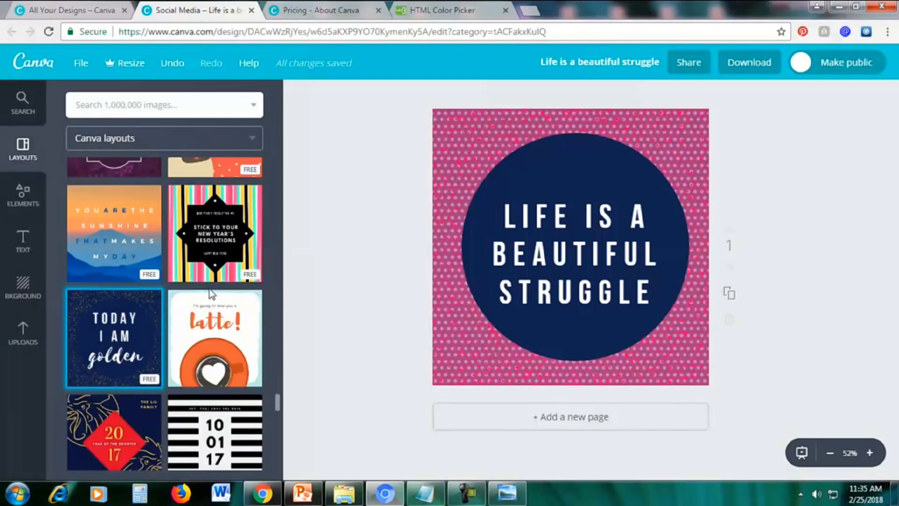
{"action": "scroll", "coordinate": [206, 299], "scroll_direction": "up", "scroll_amount": 8}
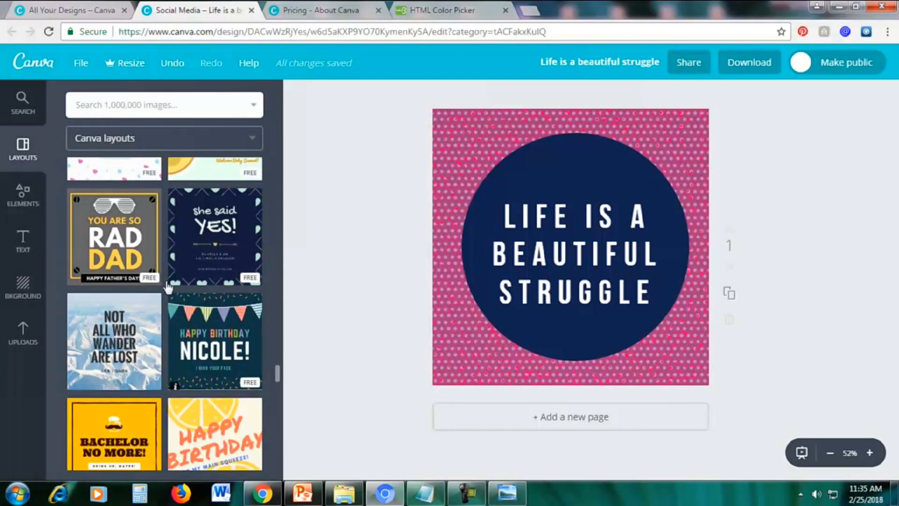
{"action": "scroll", "coordinate": [136, 348], "scroll_direction": "down", "scroll_amount": 3}
{"action": "left_click", "coordinate": [117, 318]}
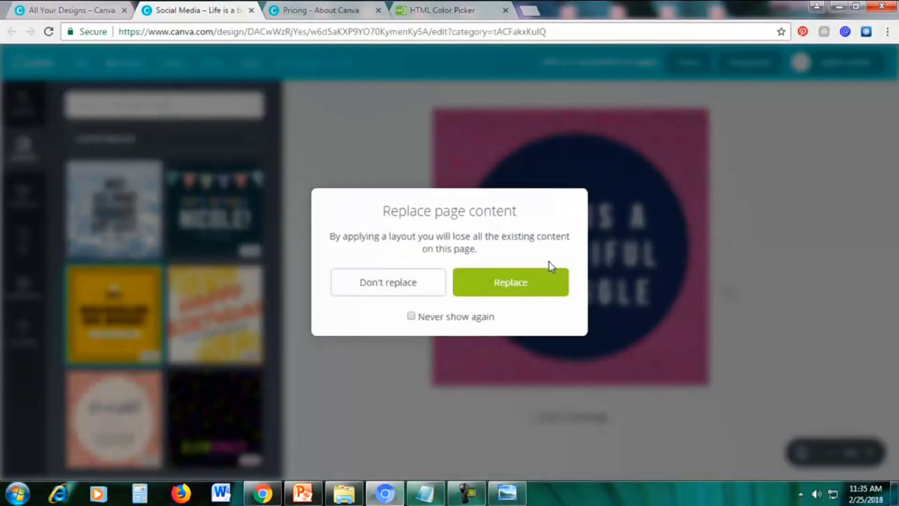
{"action": "left_click", "coordinate": [510, 284]}
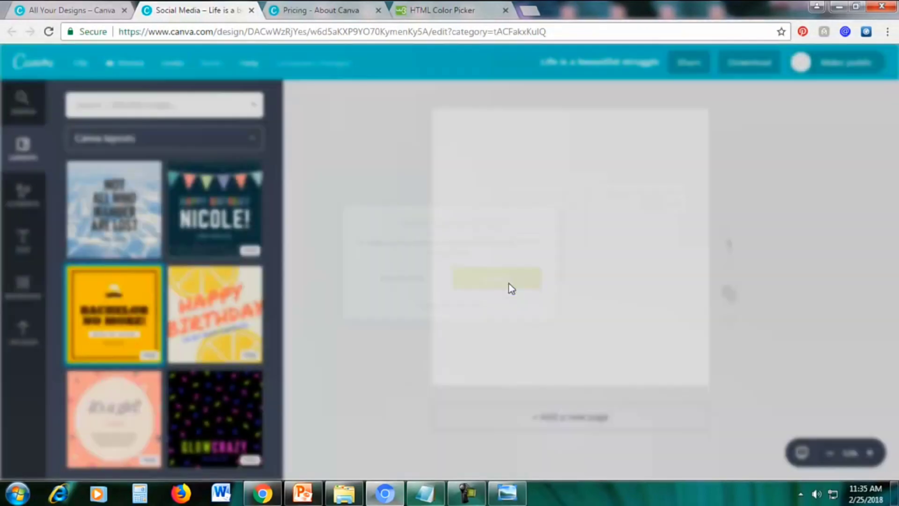